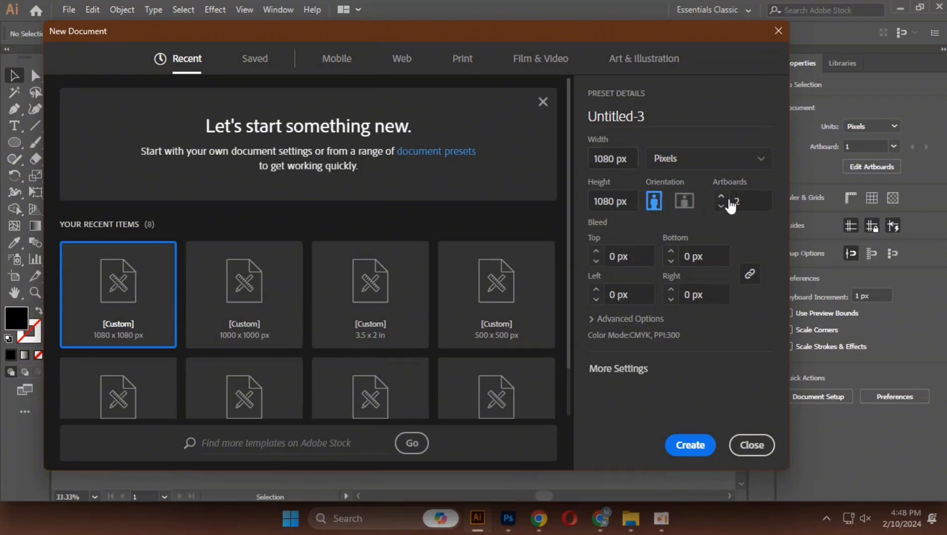
# Create a new 1080 x 1080 px document with a single artboard.
pyautogui.click(722, 207)
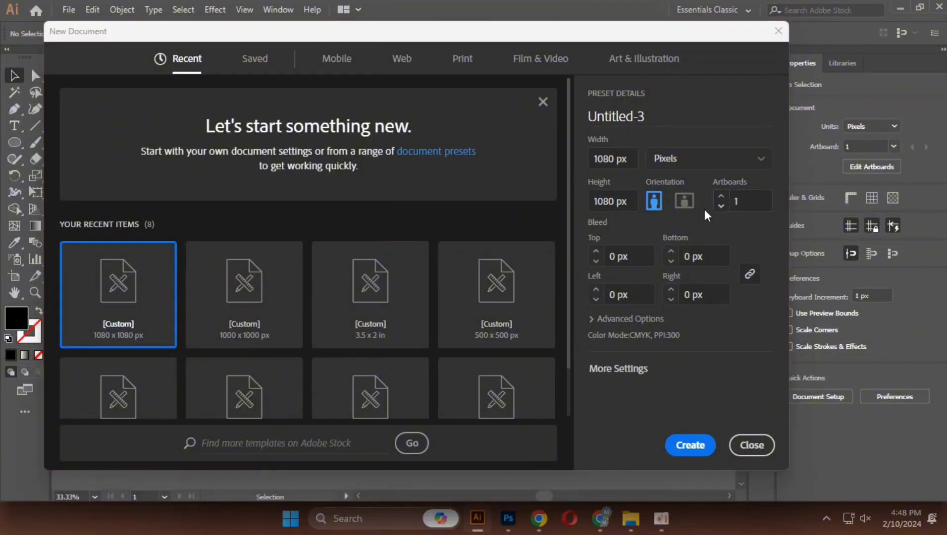
pyautogui.click(689, 452)
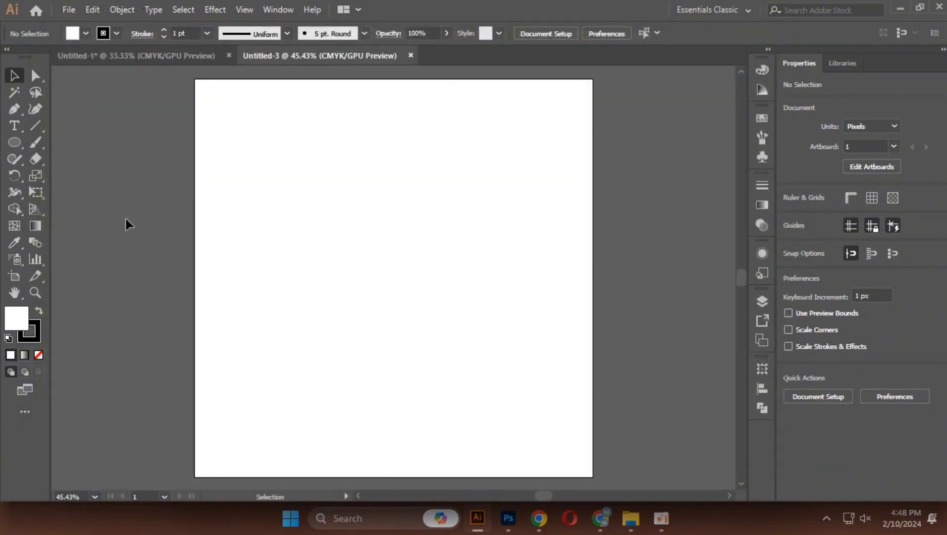
# Draw a circle about 653 px in diameter with no stroke, using the Ellipse tool.
pyautogui.scroll(-1, 432, 237)
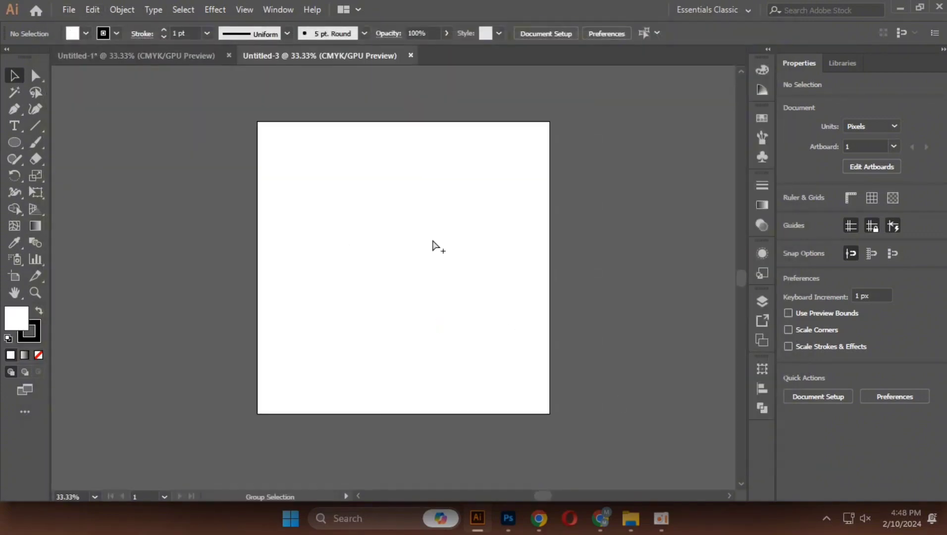
pyautogui.click(116, 33)
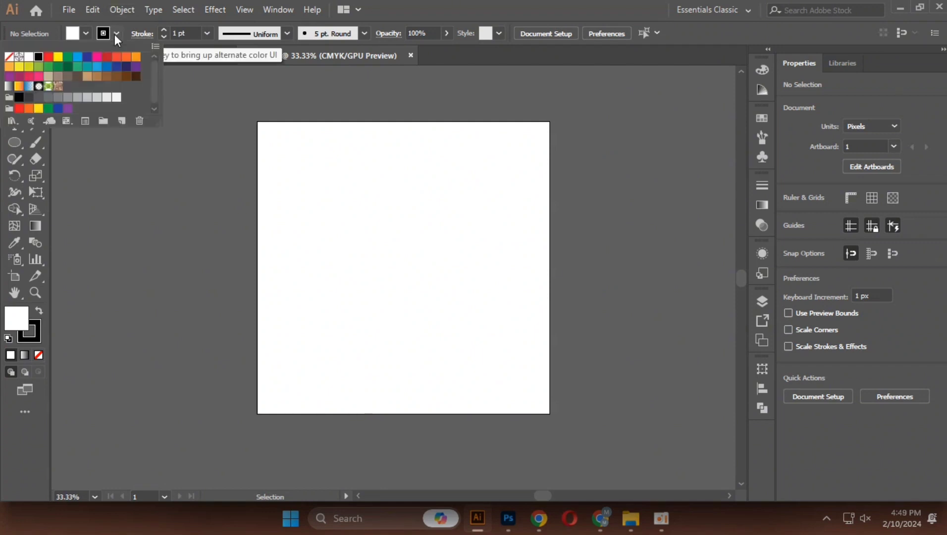
pyautogui.click(9, 56)
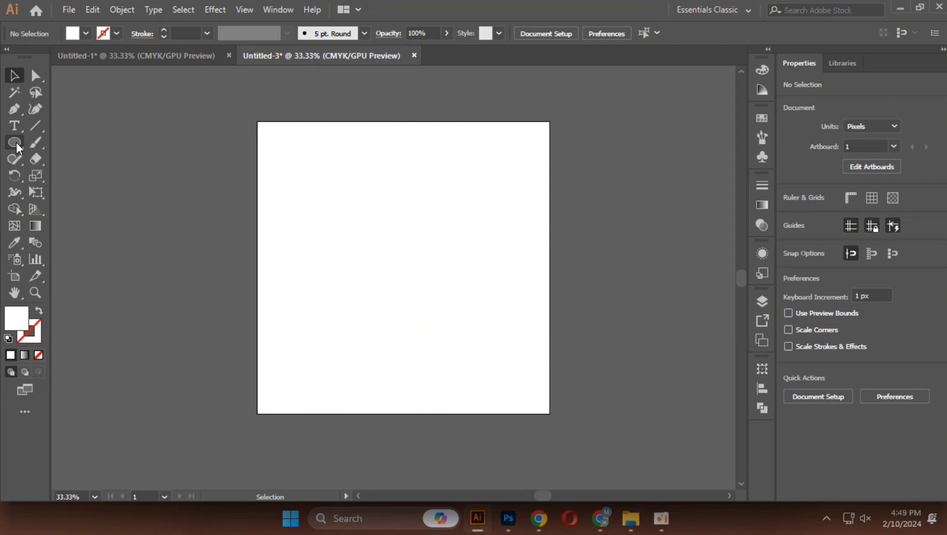
pyautogui.click(16, 145)
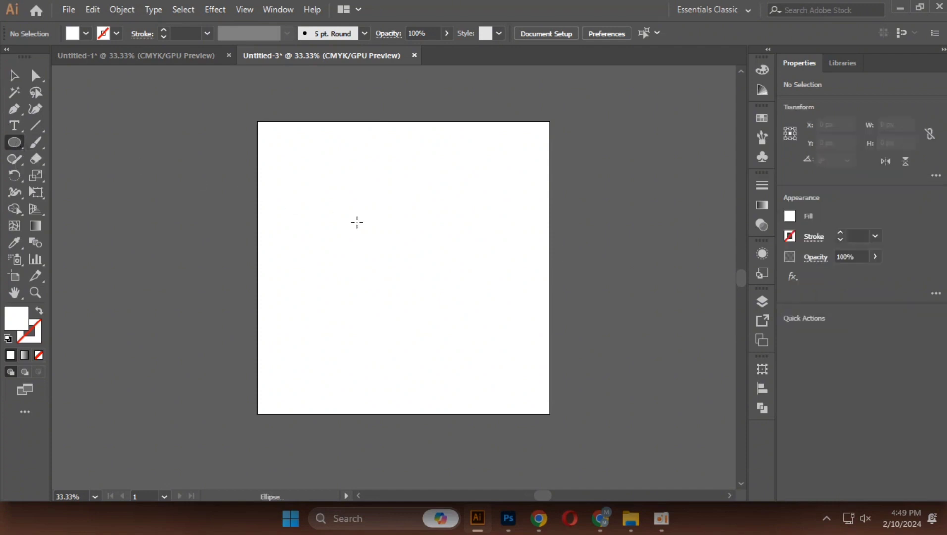
pyautogui.rightClick(14, 143)
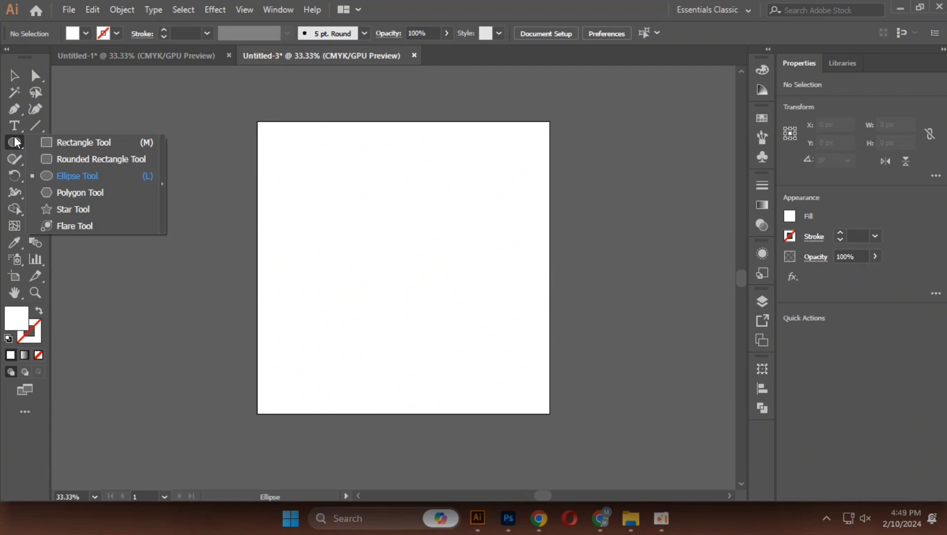
pyautogui.click(67, 179)
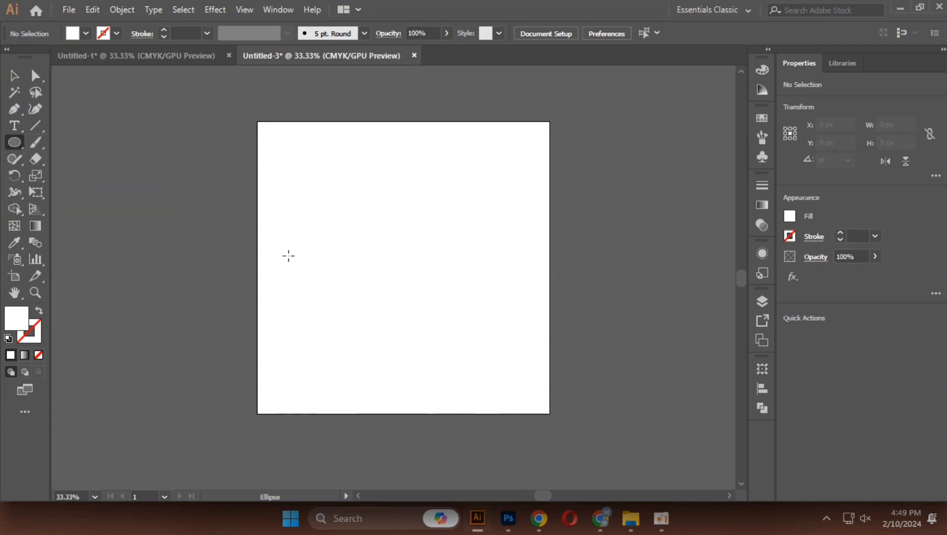
pyautogui.moveTo(403, 267); pyautogui.dragTo(493, 440)
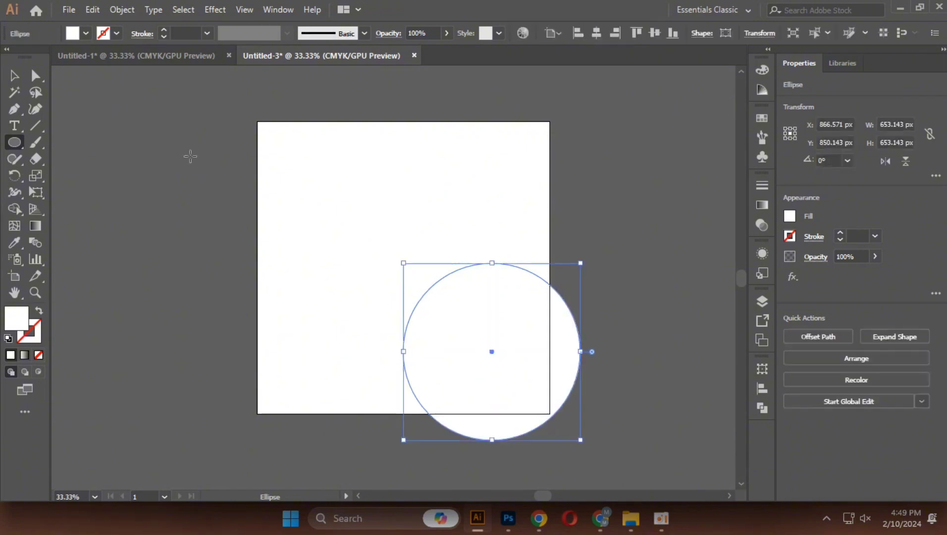
# Move the circle to about the middle of the artboard and fill it with black.
pyautogui.click(13, 75)
pyautogui.moveTo(492, 351); pyautogui.dragTo(412, 258)
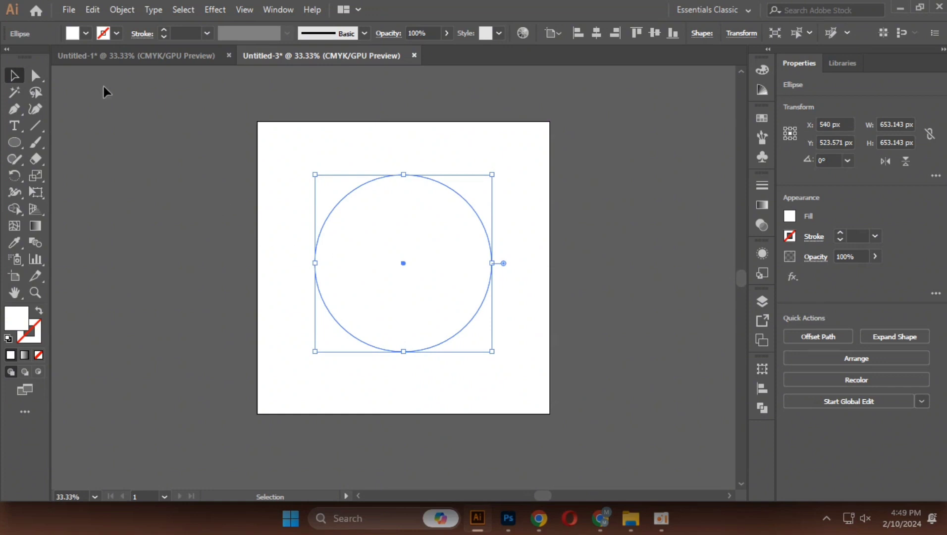
pyautogui.click(85, 33)
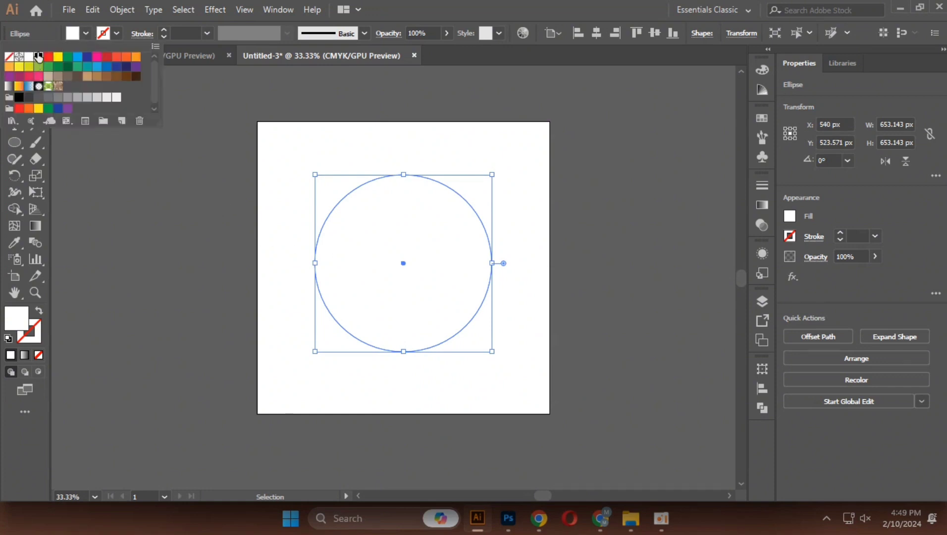
pyautogui.click(39, 56)
pyautogui.click(152, 261)
pyautogui.click(152, 257)
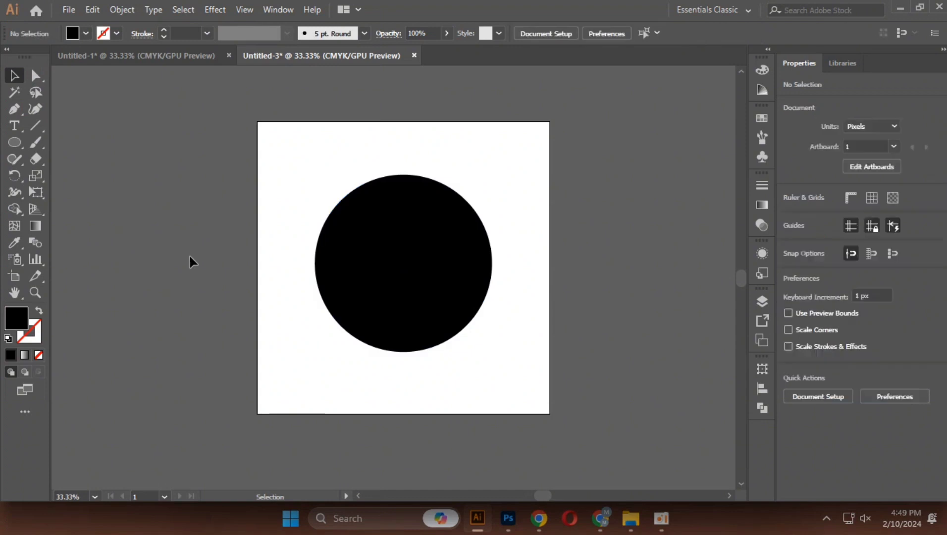
# Place the boxer photo pexels-wang-motret-7261835.jpg from the Downloads folder as a linked image in the document.
pyautogui.click(63, 10)
pyautogui.click(90, 239)
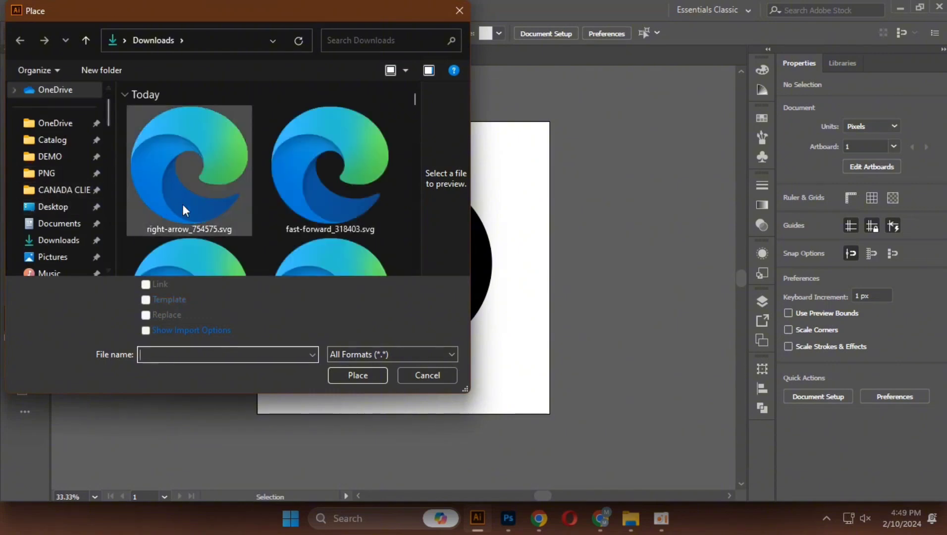
pyautogui.scroll(-3, 183, 210)
pyautogui.click(62, 206)
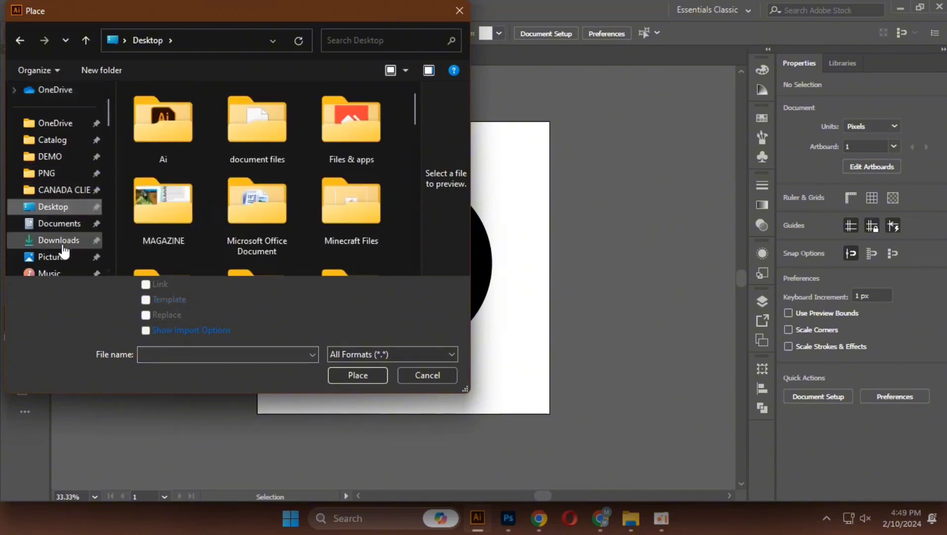
pyautogui.click(59, 241)
pyautogui.scroll(-10, 281, 193)
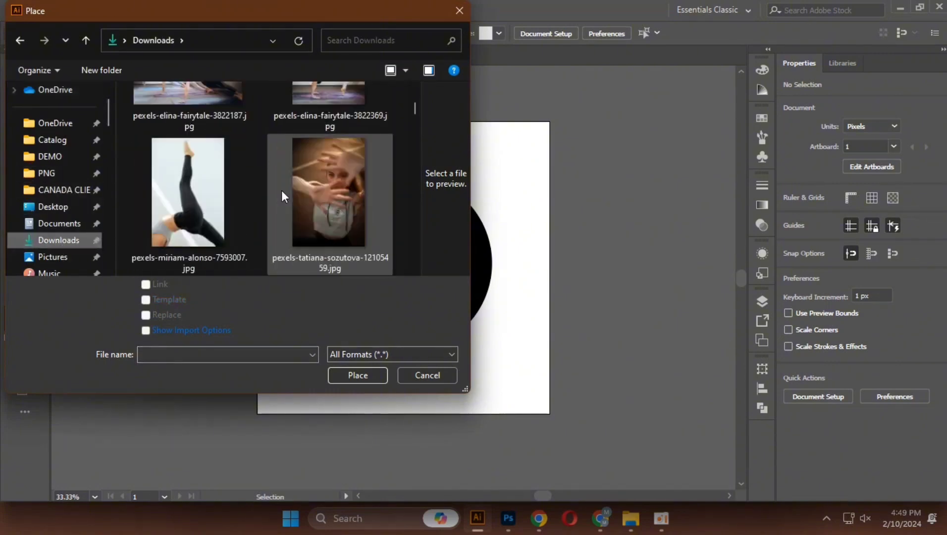
pyautogui.scroll(-8, 282, 191)
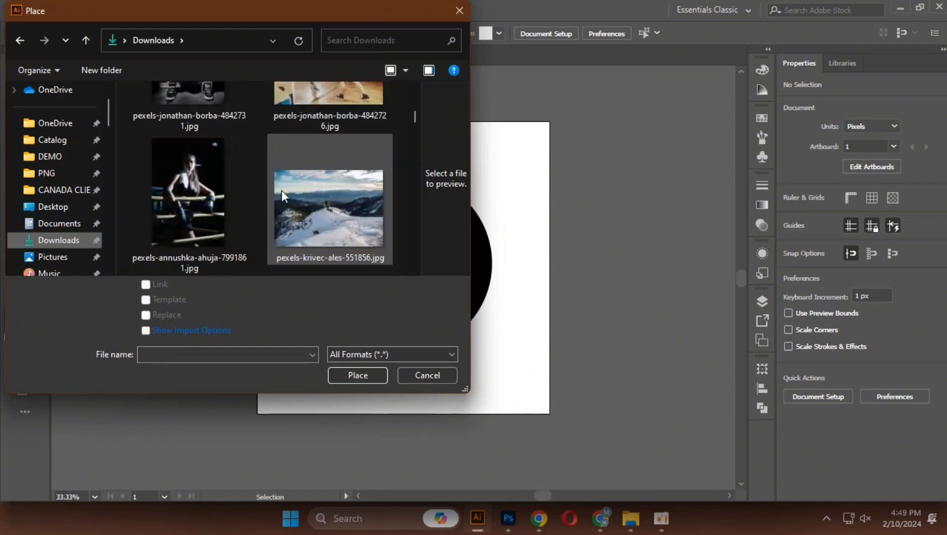
pyautogui.scroll(2, 281, 190)
pyautogui.scroll(-4, 281, 189)
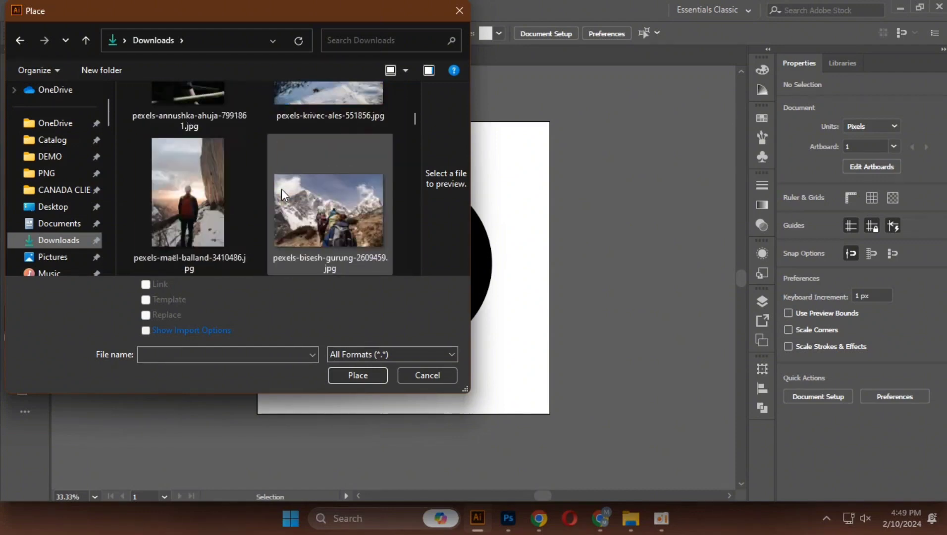
pyautogui.scroll(-8, 281, 189)
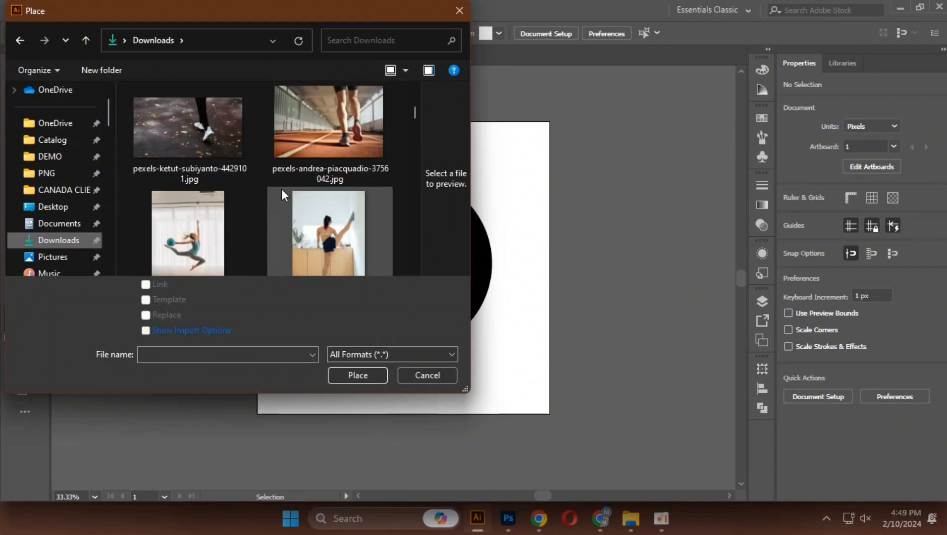
pyautogui.scroll(2, 282, 188)
pyautogui.scroll(-6, 282, 189)
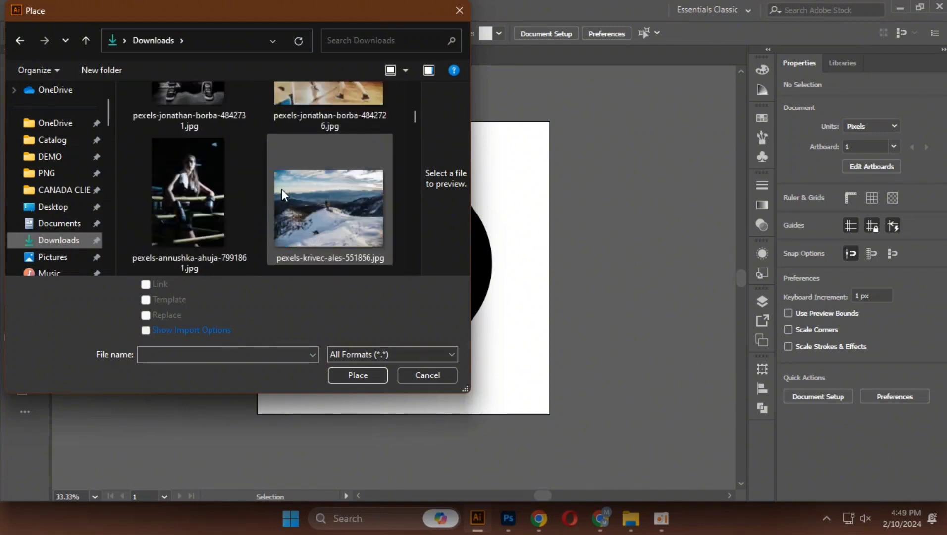
pyautogui.scroll(-8, 281, 188)
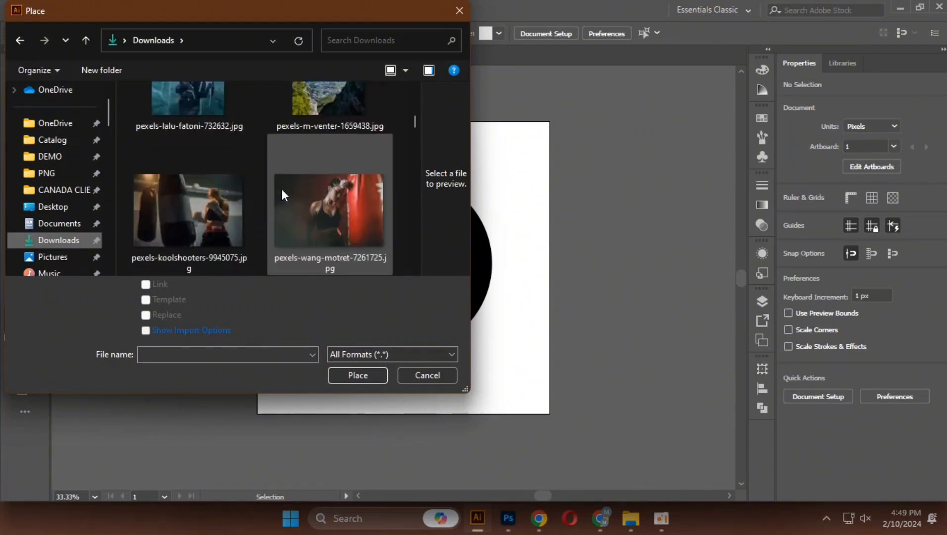
pyautogui.click(203, 198)
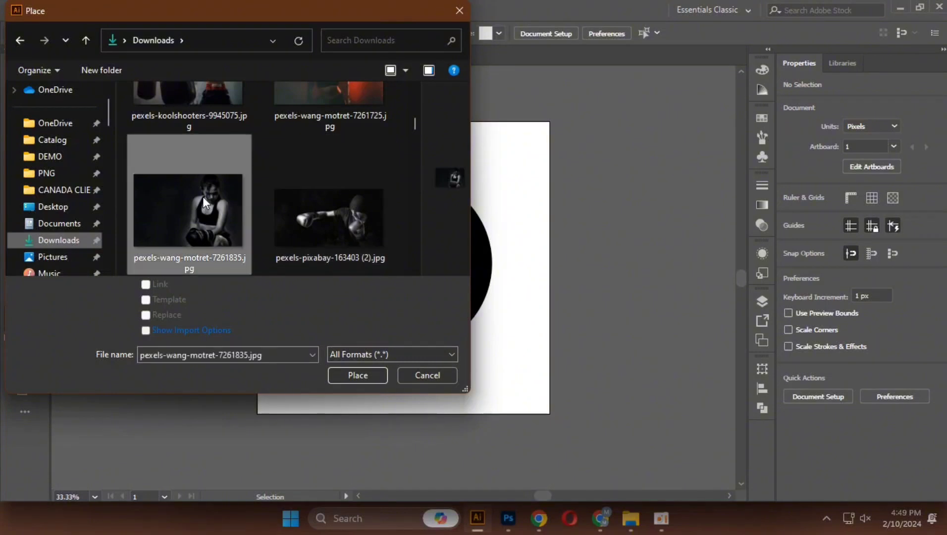
pyautogui.click(366, 382)
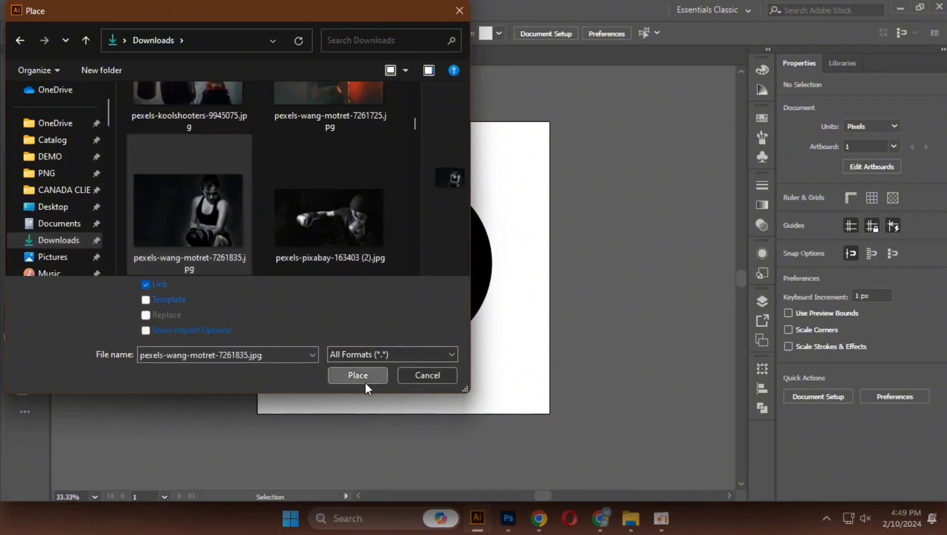
pyautogui.click(304, 203)
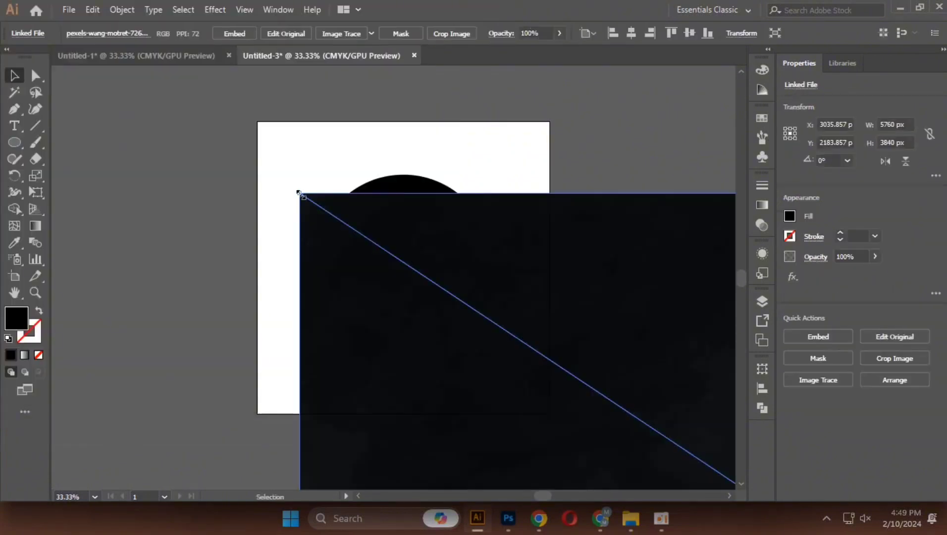
# Shift the placed photo so that it covers the artboard, and embed it in the document.
pyautogui.scroll(-1, 303, 188)
pyautogui.scroll(-1, 300, 194)
pyautogui.scroll(-3, 300, 195)
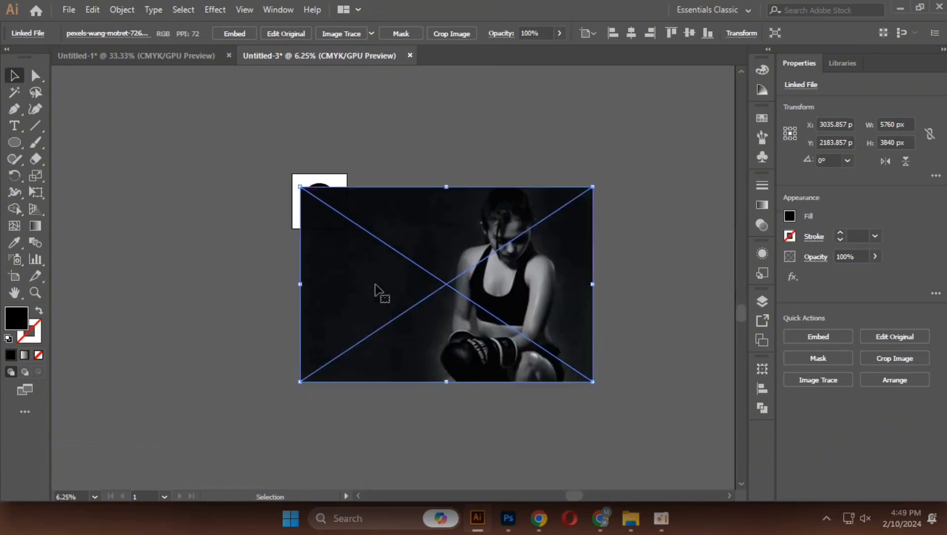
pyautogui.moveTo(377, 292); pyautogui.dragTo(319, 228)
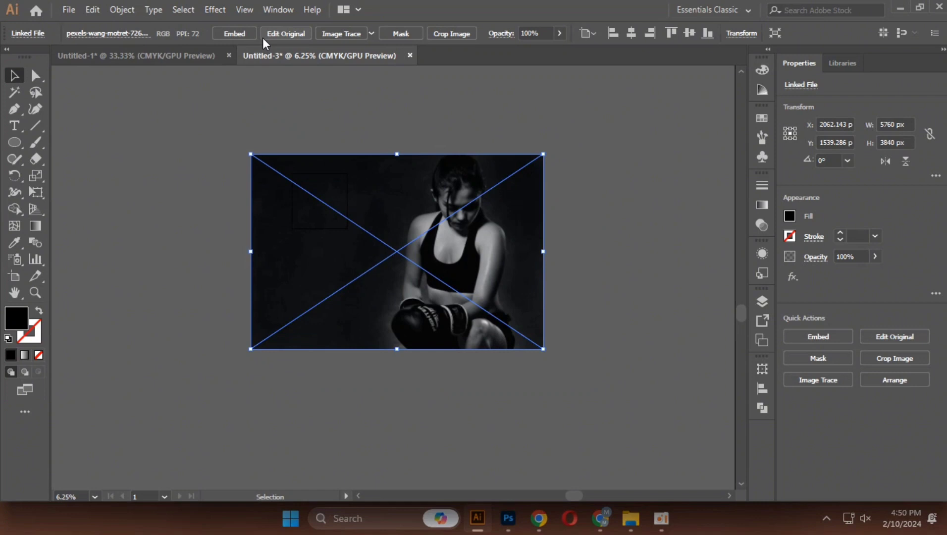
pyautogui.click(226, 33)
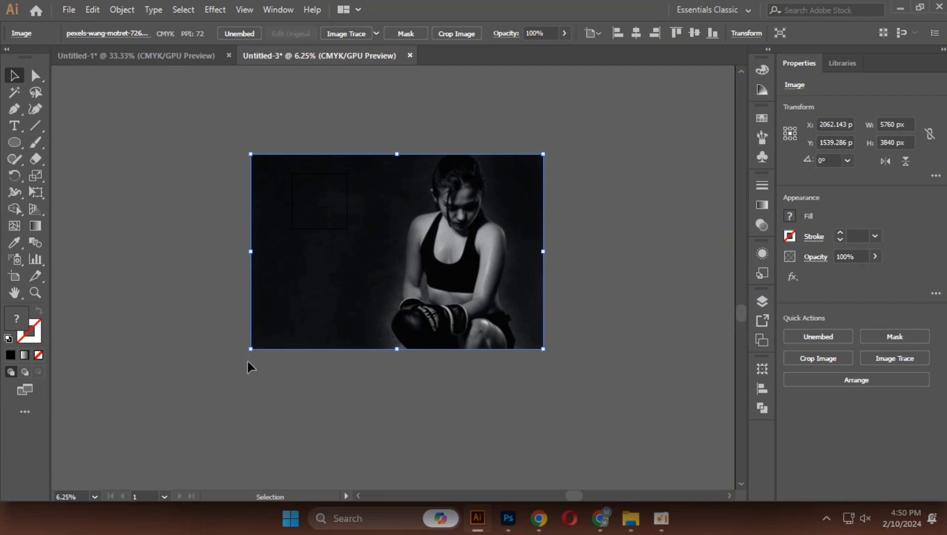
# Scale the photo down proportionally to about 1050 x 700 px beside the artboard.
pyautogui.moveTo(250, 350); pyautogui.dragTo(315, 208)
pyautogui.scroll(2, 316, 209)
pyautogui.scroll(2, 316, 215)
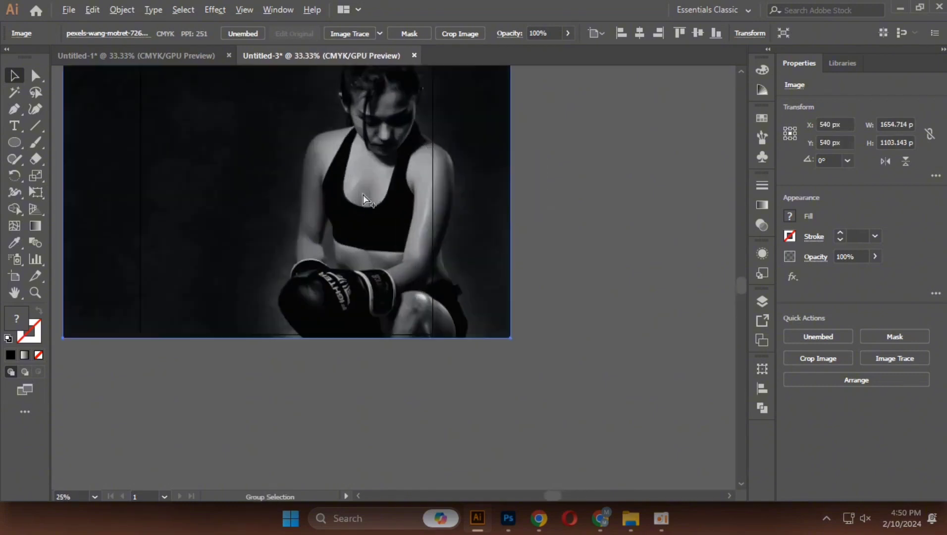
pyautogui.scroll(-2, 316, 214)
pyautogui.moveTo(315, 214); pyautogui.dragTo(447, 267)
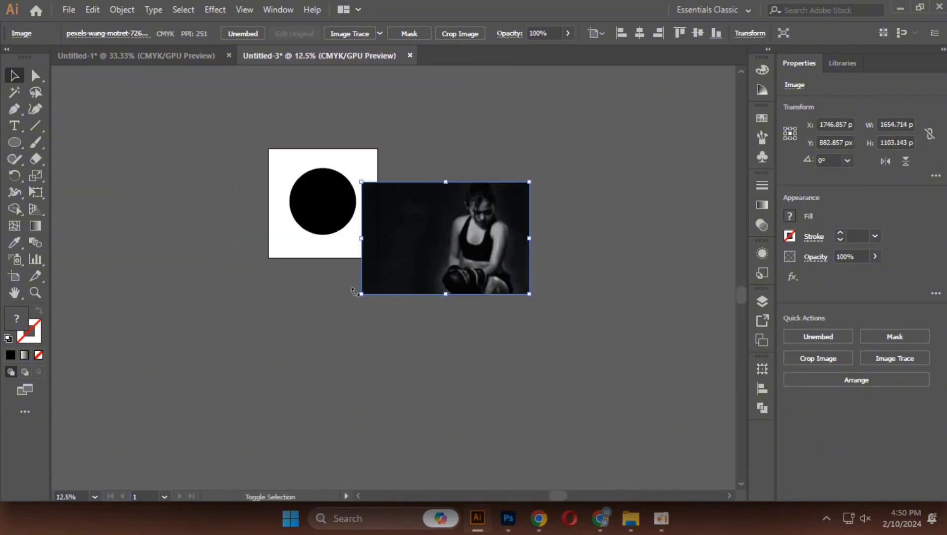
pyautogui.moveTo(361, 294); pyautogui.dragTo(424, 267)
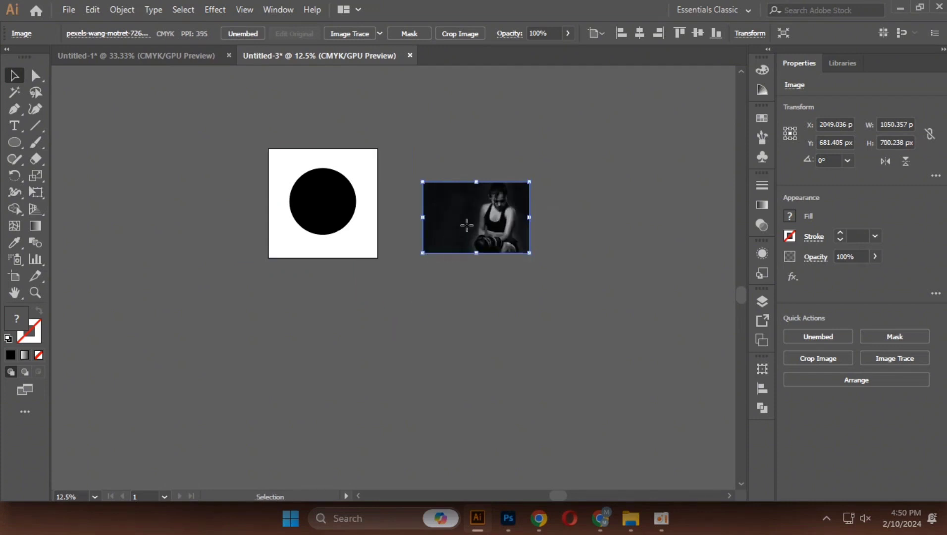
# Move the photo onto the artboard over the black circle and send it to the back.
pyautogui.moveTo(470, 230); pyautogui.dragTo(333, 219)
pyautogui.scroll(1, 323, 218)
pyautogui.scroll(1, 271, 275)
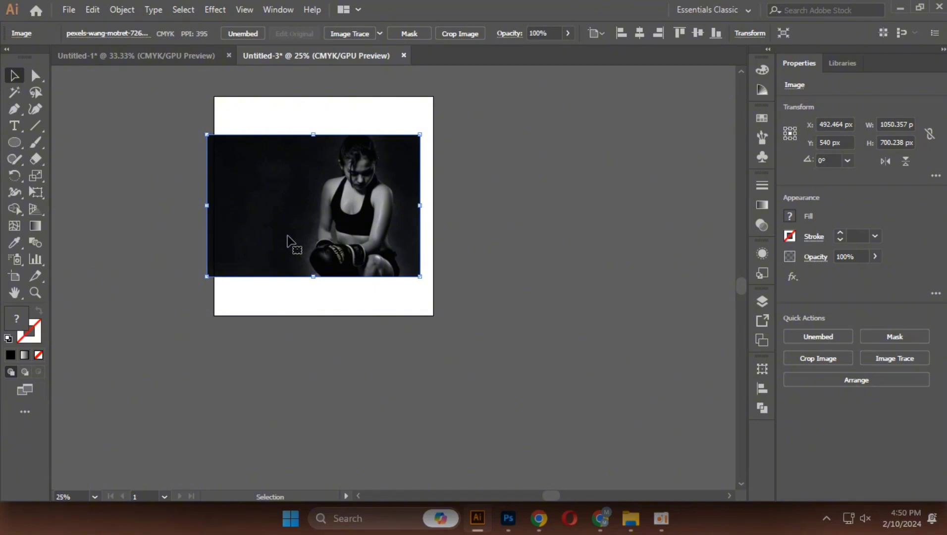
pyautogui.press('ctrl')
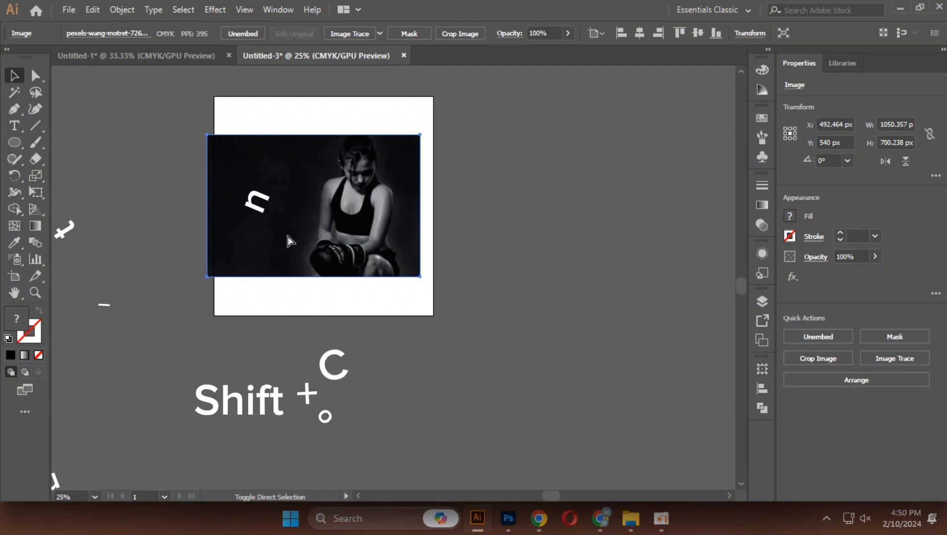
pyautogui.hotkey('ctrl', 'shift', '[')
# Move the black circle over the woman in the photo, centred at about X 674 px, Y 564 px.
pyautogui.scroll(-3, 309, 268)
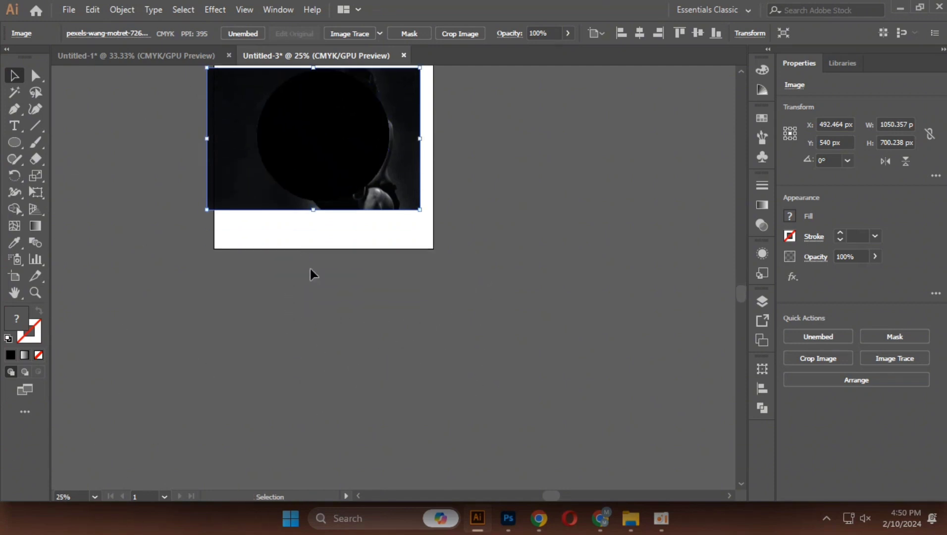
pyautogui.click(315, 247)
pyautogui.scroll(2, 316, 223)
pyautogui.click(317, 201)
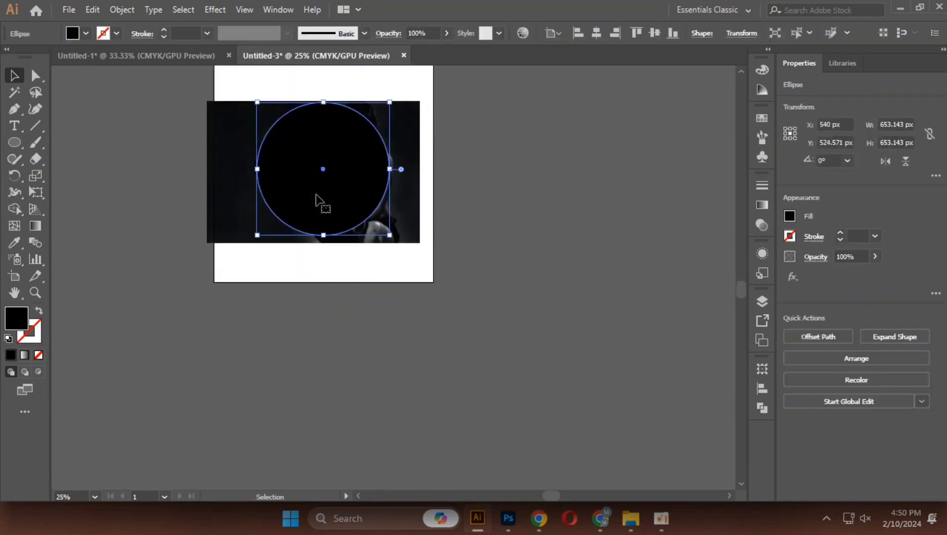
pyautogui.moveTo(316, 199); pyautogui.dragTo(339, 191)
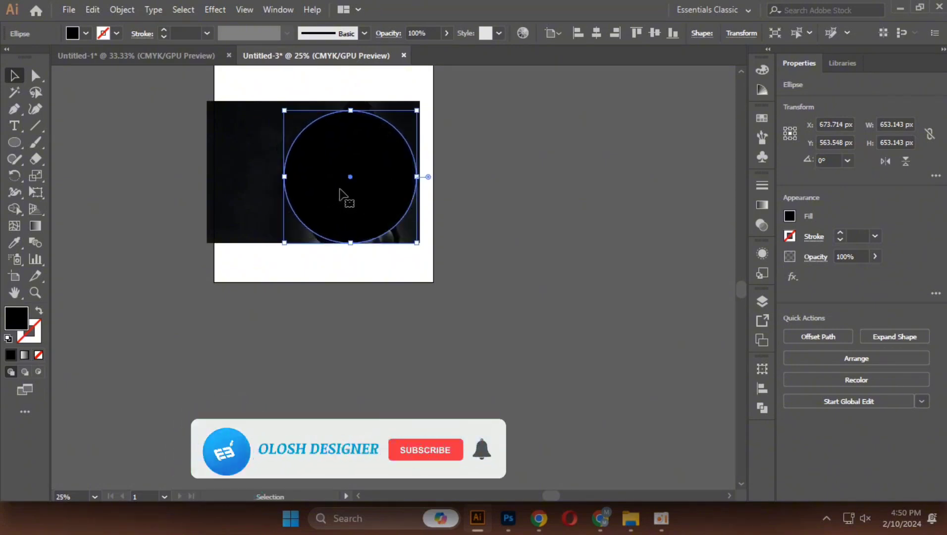
pyautogui.scroll(2, 379, 146)
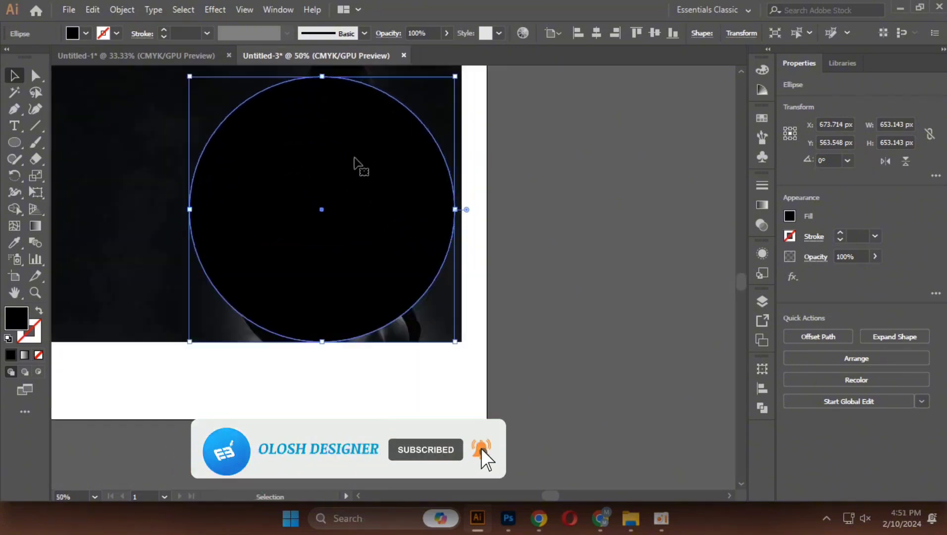
# Nudge the black circle up until its centre is at about Y 523 px, just inside the photo's upper edge.
pyautogui.scroll(1, 354, 159)
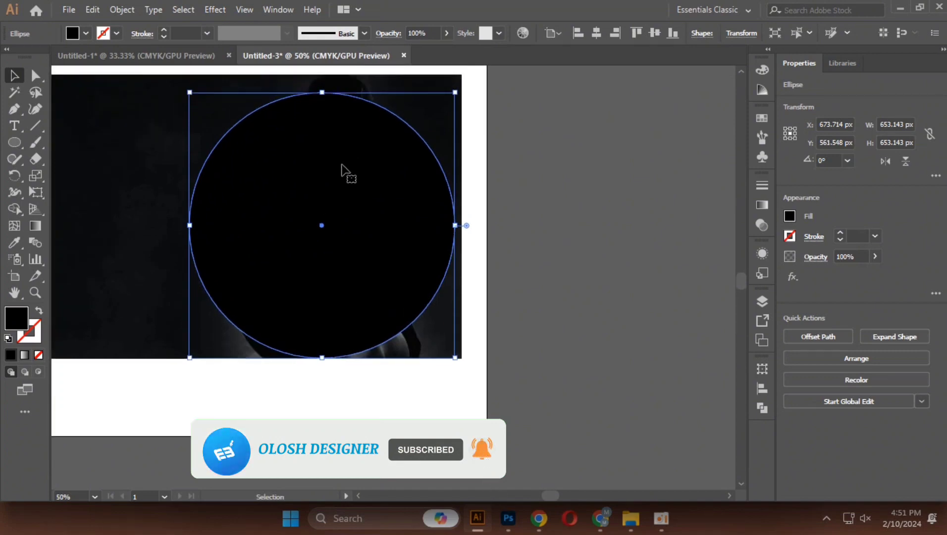
pyautogui.press('Up')
pyautogui.press('Up')
pyautogui.press('Up')
pyautogui.press('Up')
pyautogui.press('Up')
pyautogui.press('Up')
pyautogui.press('Up')
pyautogui.press('Up')
pyautogui.press('Up')
pyautogui.press('Up')
pyautogui.press('Up')
pyautogui.press('Up')
pyautogui.press('Up')
pyautogui.press('Up')
pyautogui.press('Up')
pyautogui.press('Up')
pyautogui.press('Up')
pyautogui.press('Up')
pyautogui.press('Up')
pyautogui.press('Up')
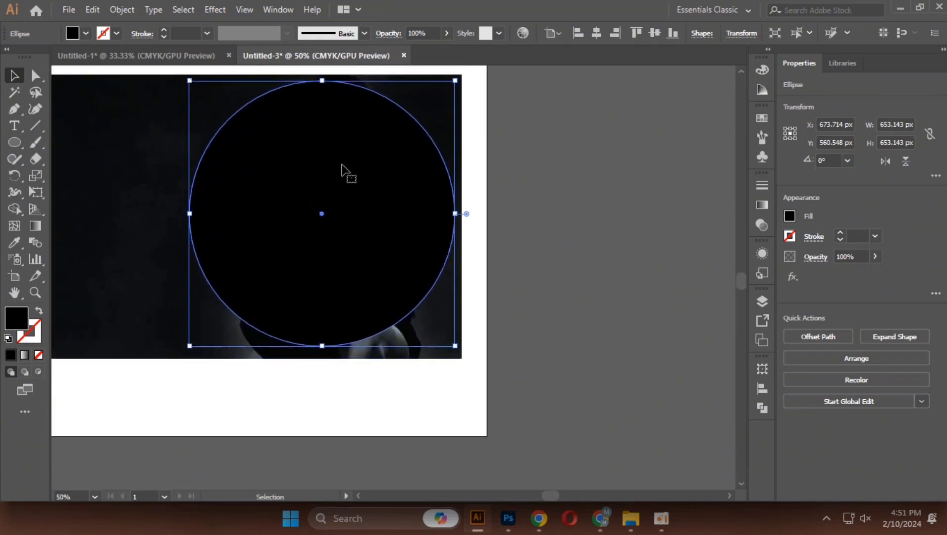
pyautogui.press('Up')
pyautogui.press('Up')
pyautogui.press('Up')
pyautogui.press('Up')
pyautogui.press('Up')
pyautogui.press('Up')
pyautogui.press('Up')
pyautogui.press('Up')
pyautogui.press('Up')
pyautogui.press('Up')
pyautogui.scroll(2, 515, 182)
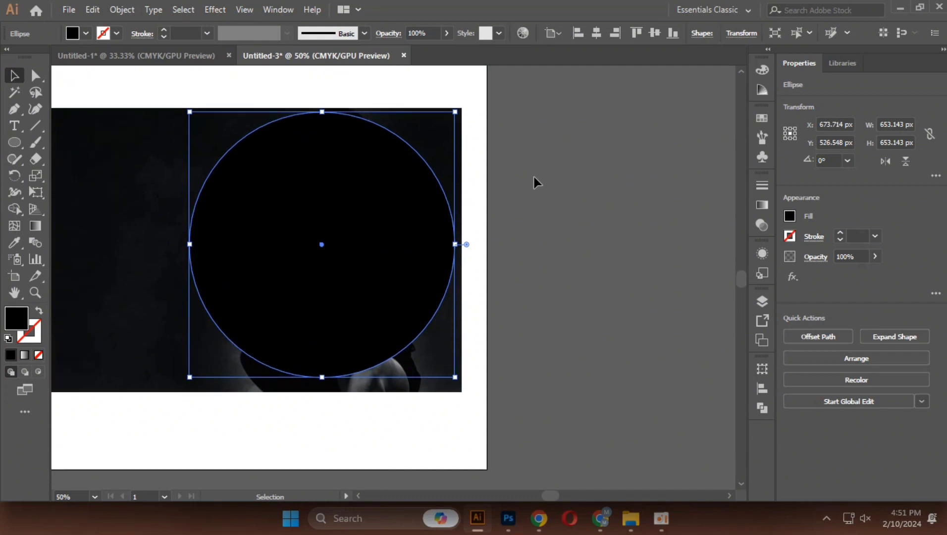
pyautogui.press('Up')
pyautogui.press('Up')
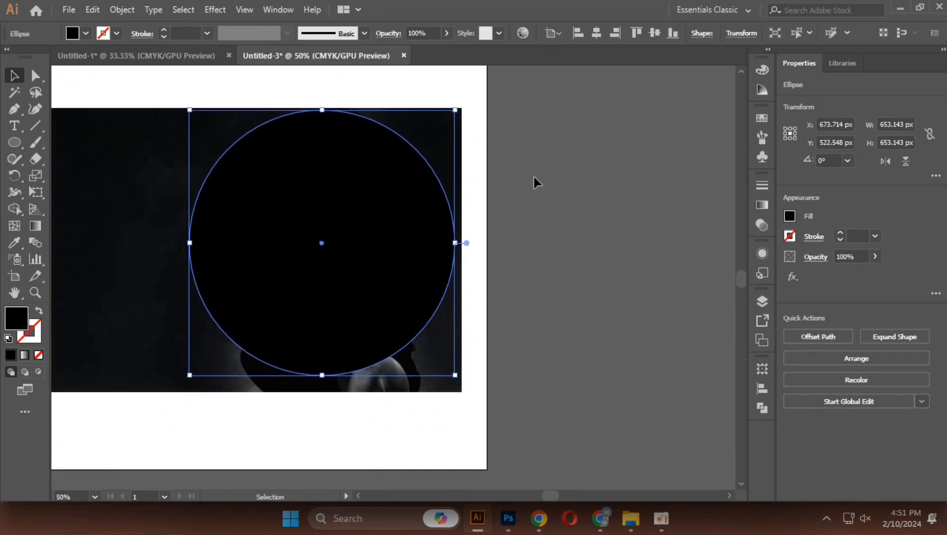
pyautogui.click(512, 141)
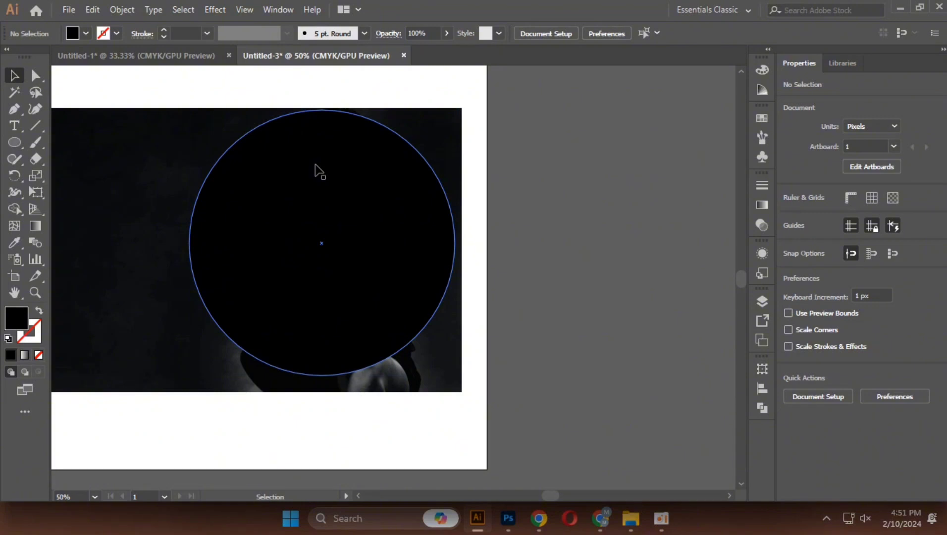
# Scale the photo down proportionally to about 995.5 x 663.7 px so its left edge lies inside the artboard.
pyautogui.press('space')
pyautogui.moveTo(148, 237); pyautogui.dragTo(239, 216)
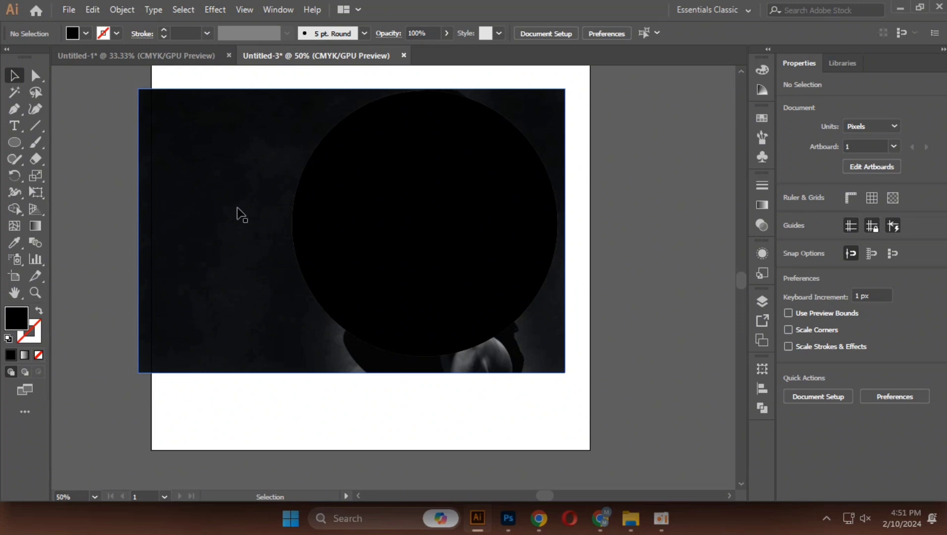
pyautogui.scroll(3, 313, 224)
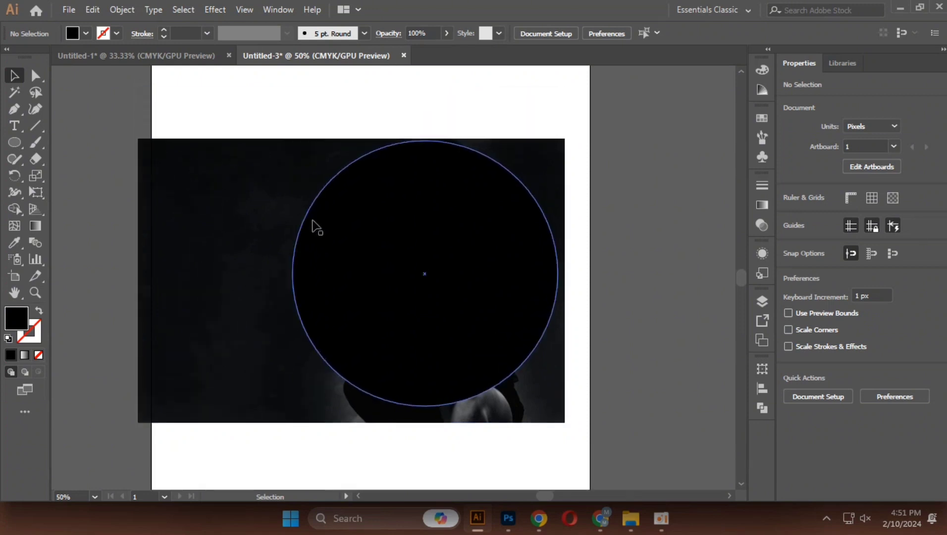
pyautogui.click(207, 341)
pyautogui.moveTo(138, 423); pyautogui.dragTo(159, 409)
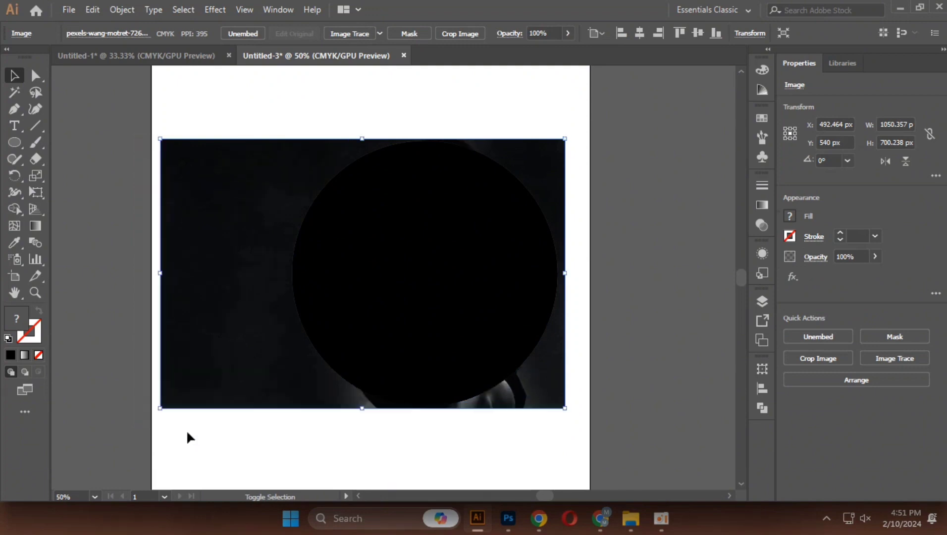
pyautogui.click(244, 469)
# Shift the black circle slightly to the right, to about X 685 px.
pyautogui.click(414, 320)
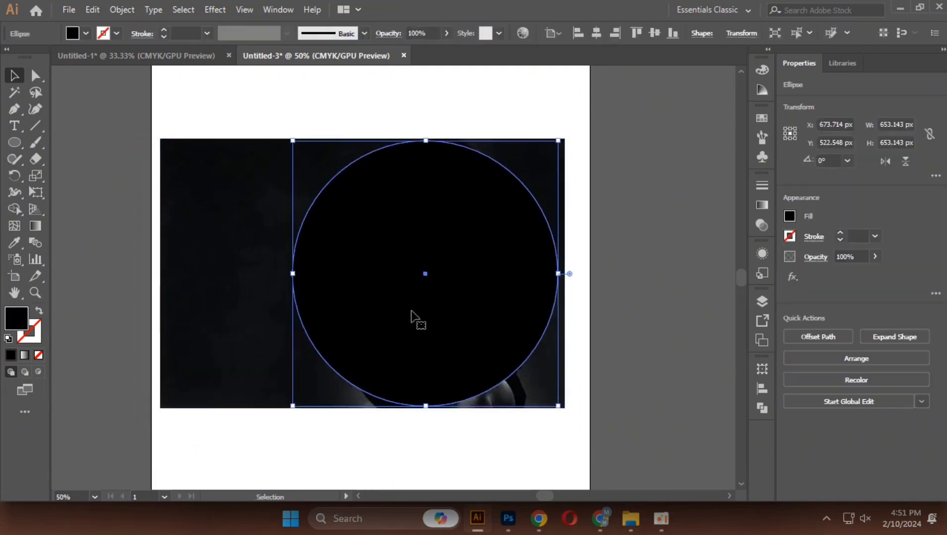
pyautogui.click(644, 317)
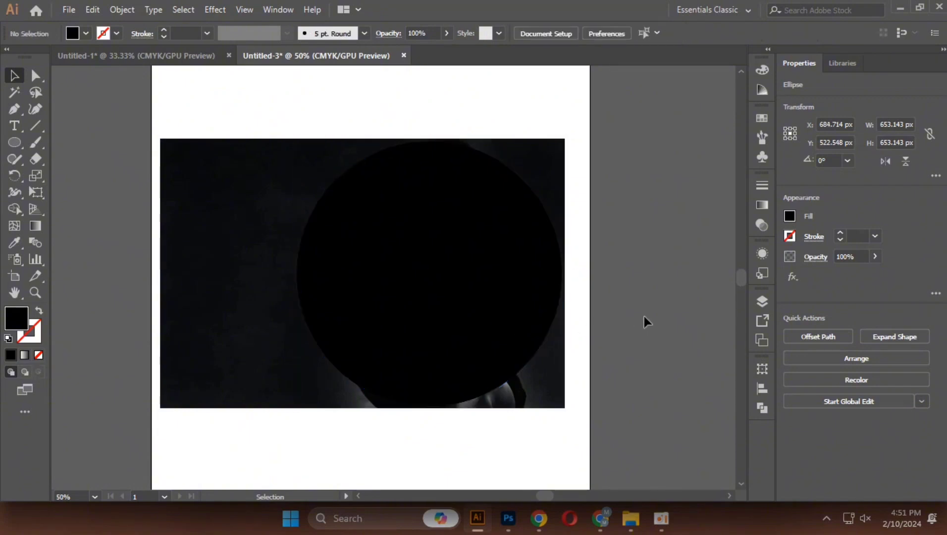
pyautogui.scroll(2, 497, 146)
pyautogui.scroll(-2, 486, 142)
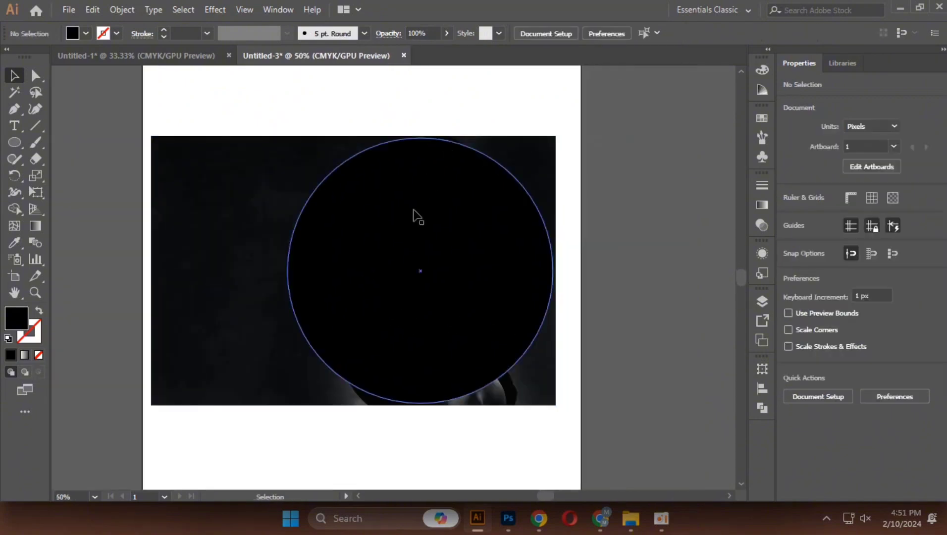
# Change the circle's fill from black to red.
pyautogui.click(414, 210)
pyautogui.click(83, 34)
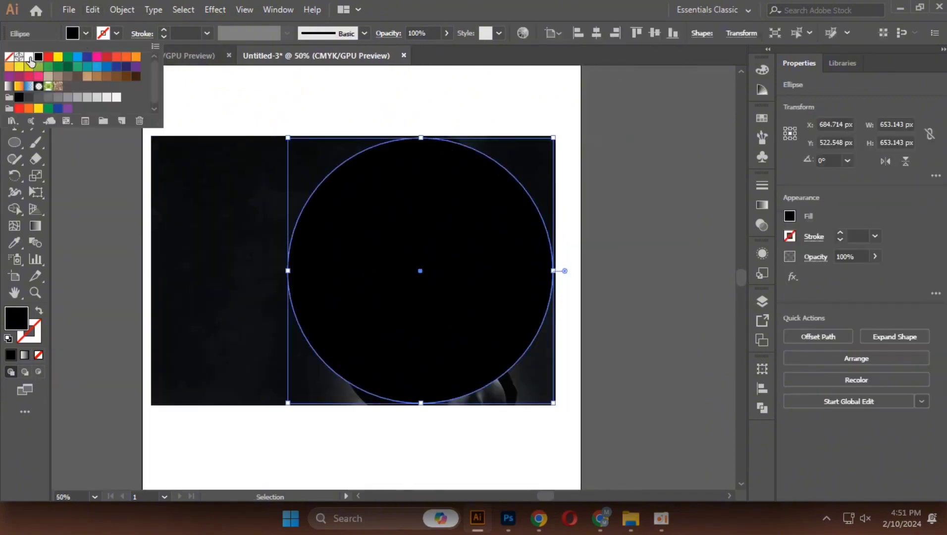
pyautogui.click(48, 57)
pyautogui.click(93, 184)
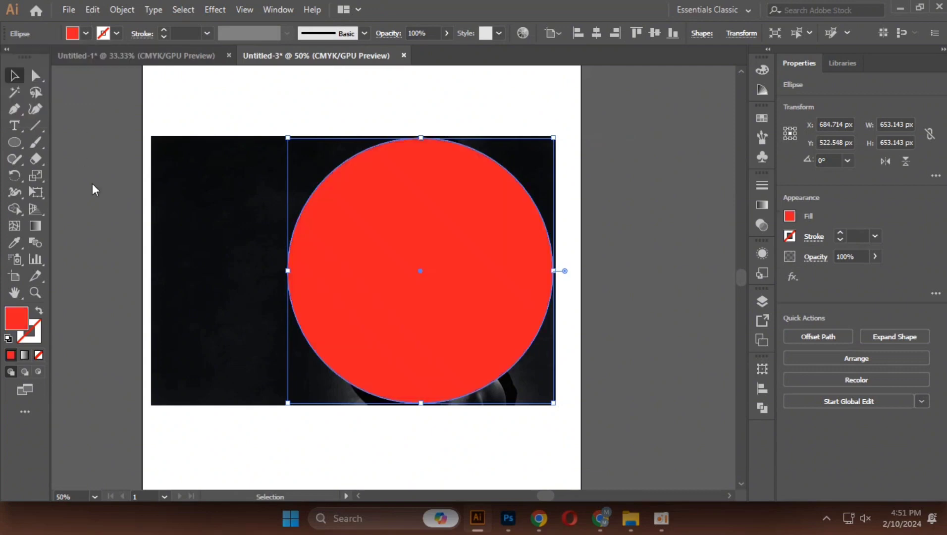
pyautogui.click(91, 180)
pyautogui.scroll(-3, 94, 181)
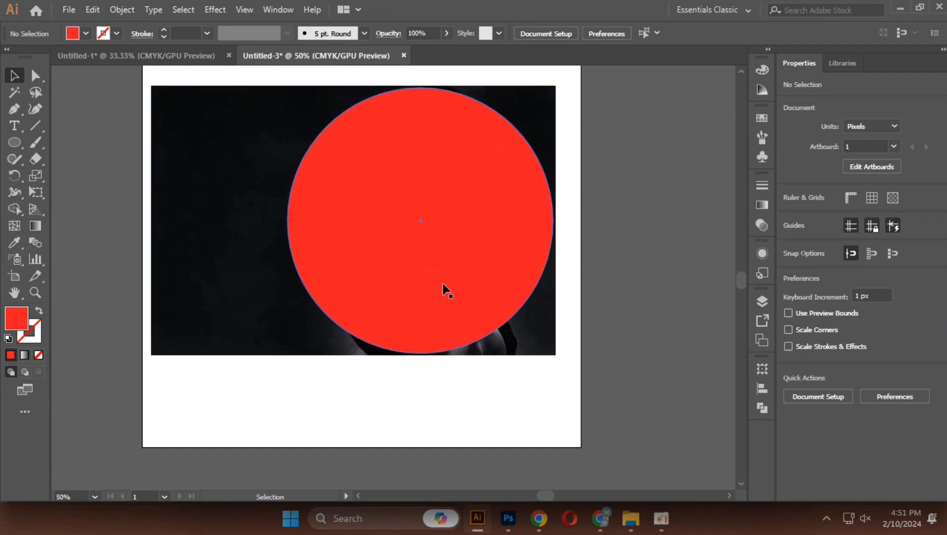
# Select the circle together with the photo and make a clipping mask from them.
pyautogui.click(443, 271)
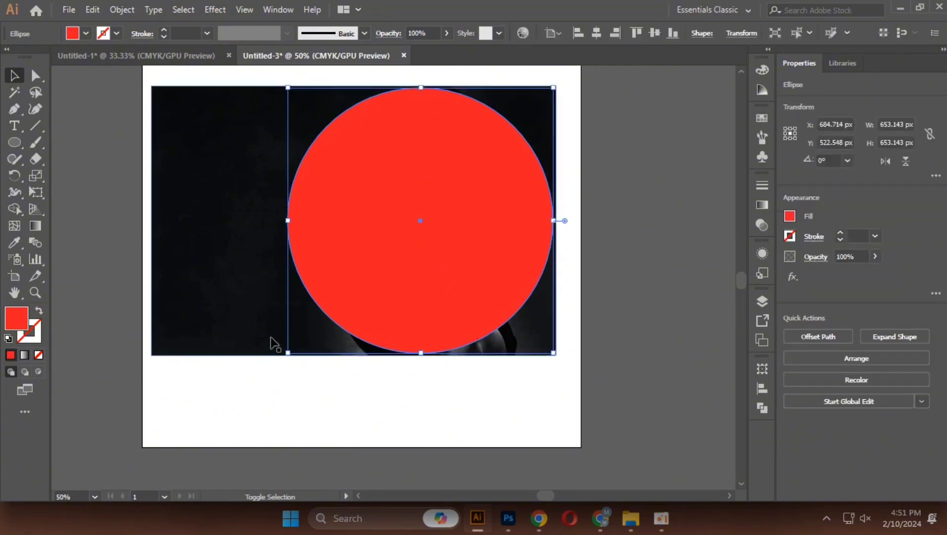
pyautogui.keyDown('shift'); pyautogui.click(188, 326); pyautogui.keyUp('shift')
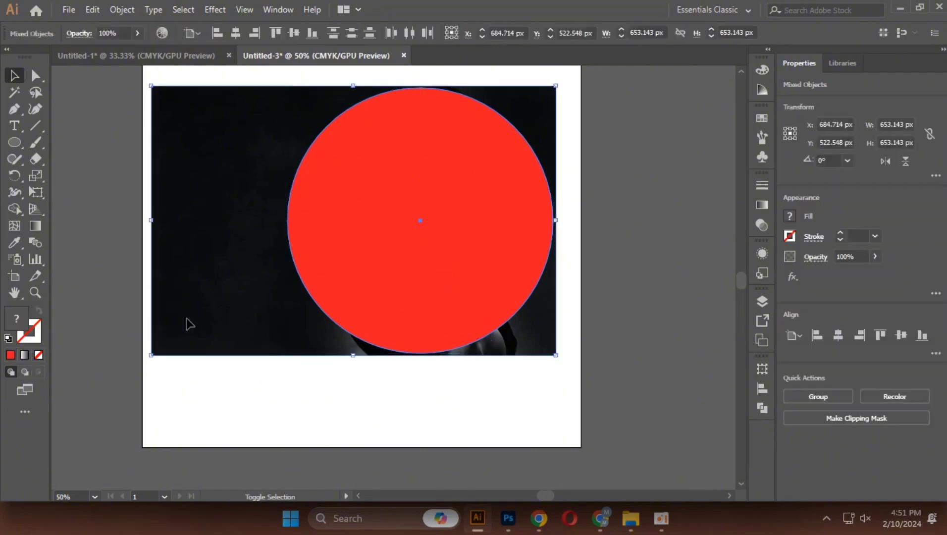
pyautogui.click(350, 412)
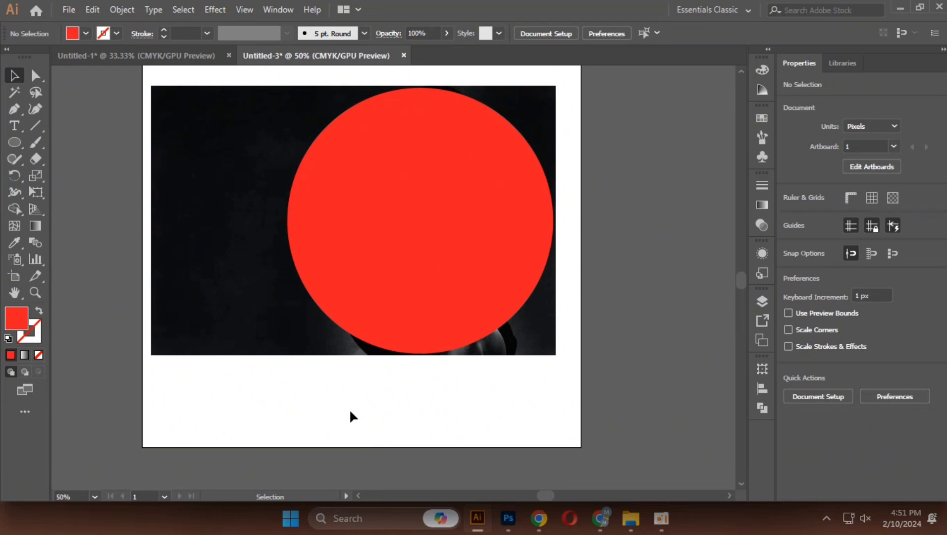
pyautogui.moveTo(350, 412); pyautogui.dragTo(363, 209)
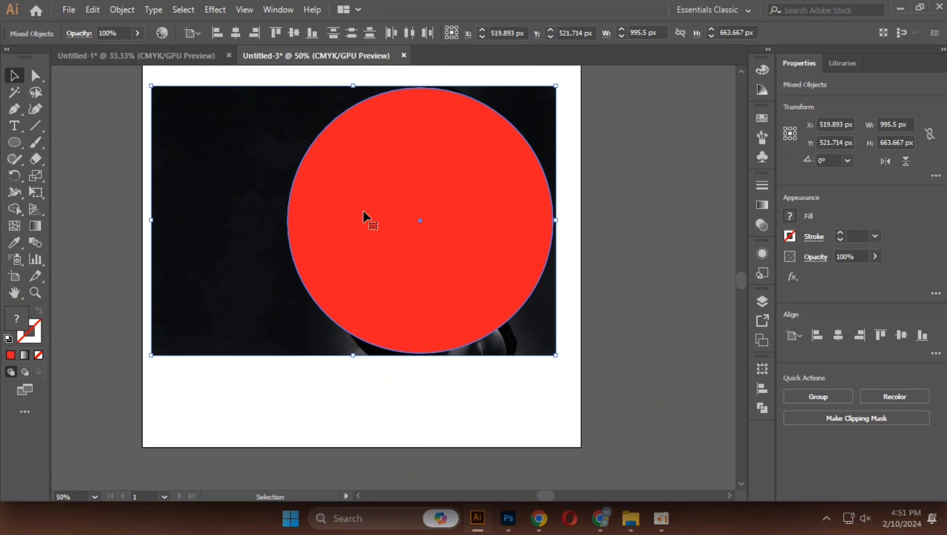
pyautogui.rightClick(363, 211)
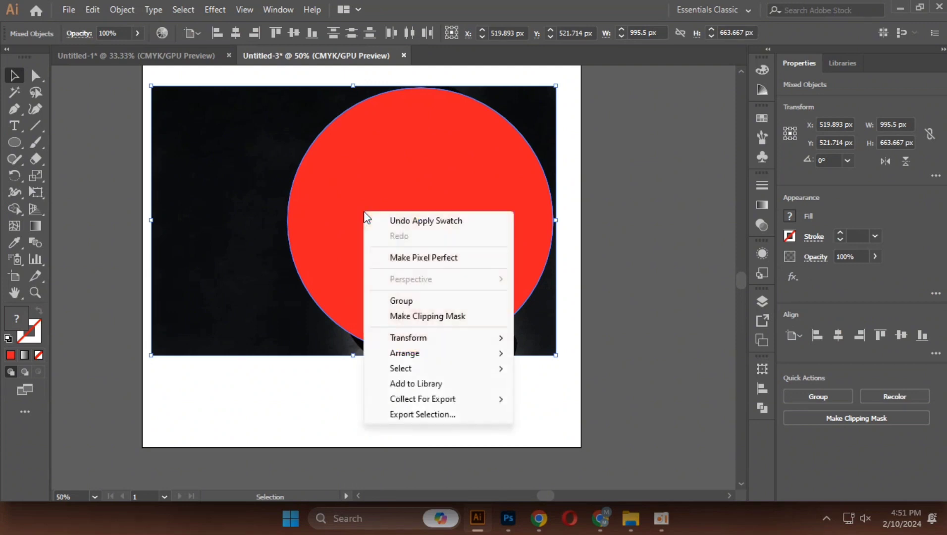
pyautogui.click(461, 320)
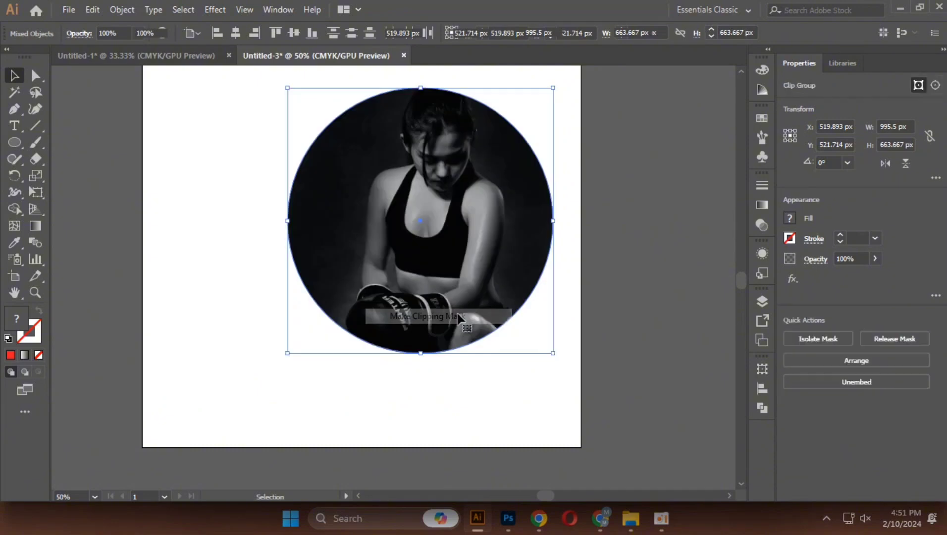
pyautogui.click(362, 407)
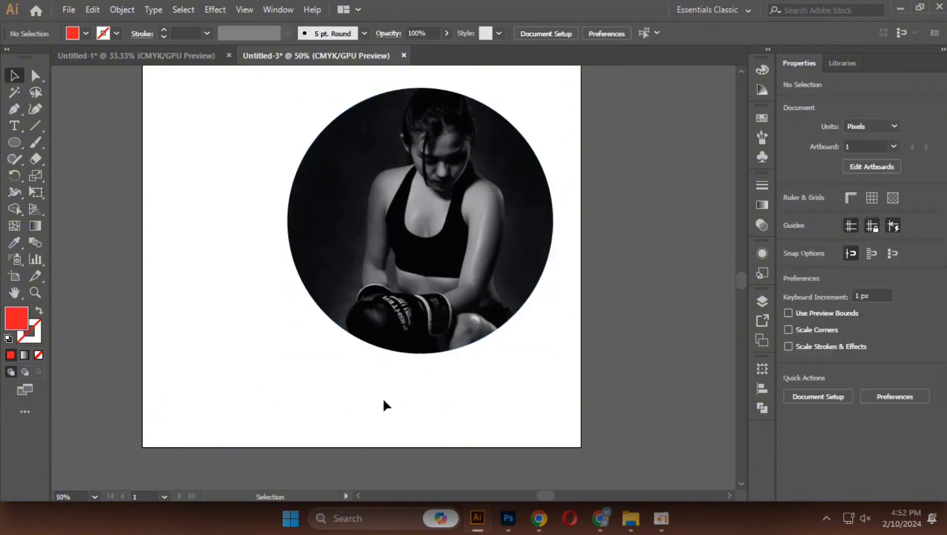
# Undo the circular clipping mask and delete the red circle, keeping the photo.
pyautogui.click(406, 279)
pyautogui.hotkey('ctrl', 'z')
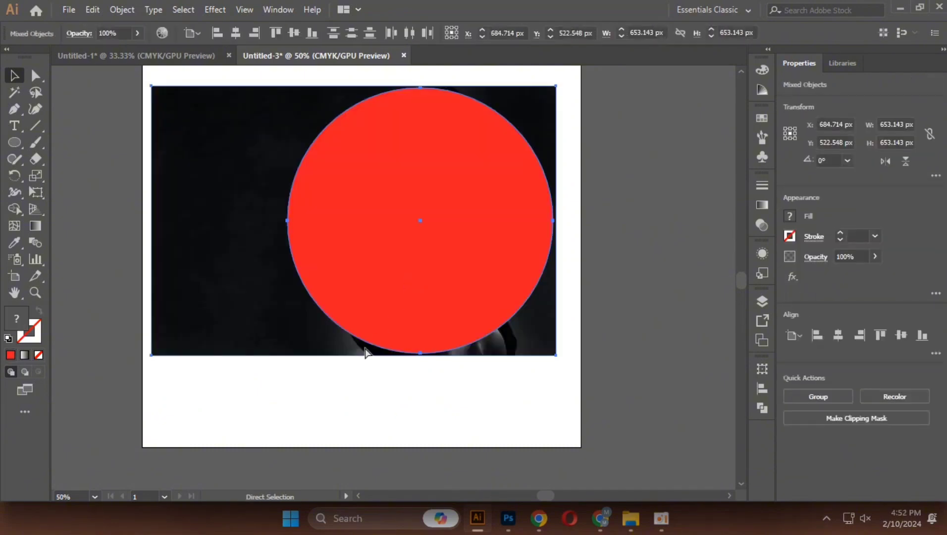
pyautogui.click(353, 386)
pyautogui.click(380, 278)
pyautogui.press('Delete')
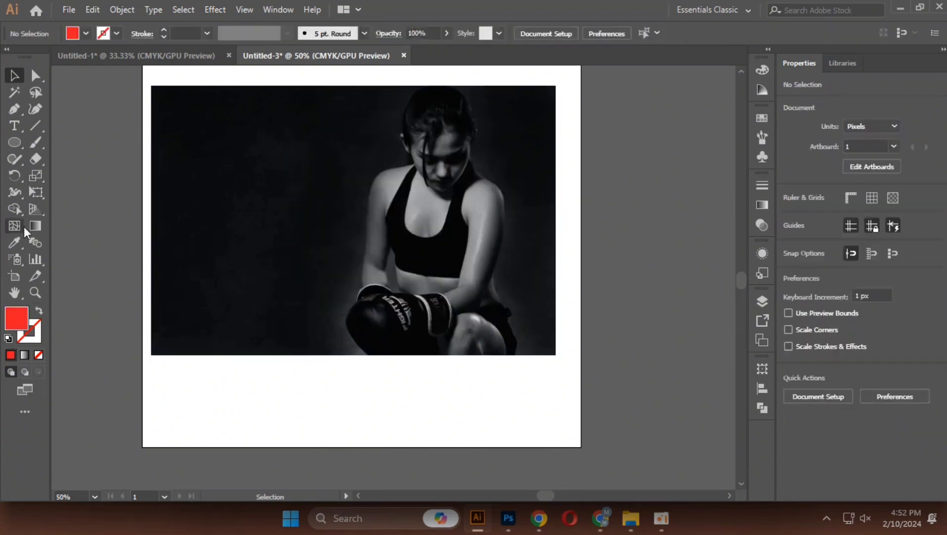
# Draw a red rectangle of about 780 x 557 px over the photo and shift it toward the photo's upper right.
pyautogui.moveTo(15, 142); pyautogui.dragTo(60, 142)
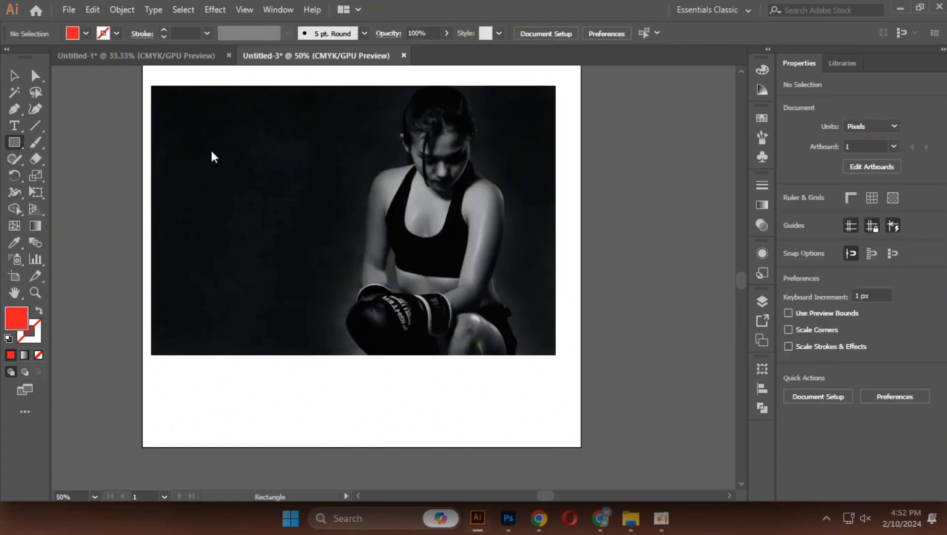
pyautogui.scroll(-1, 239, 146)
pyautogui.scroll(3, 238, 147)
pyautogui.moveTo(230, 149); pyautogui.dragTo(548, 376)
pyautogui.click(15, 76)
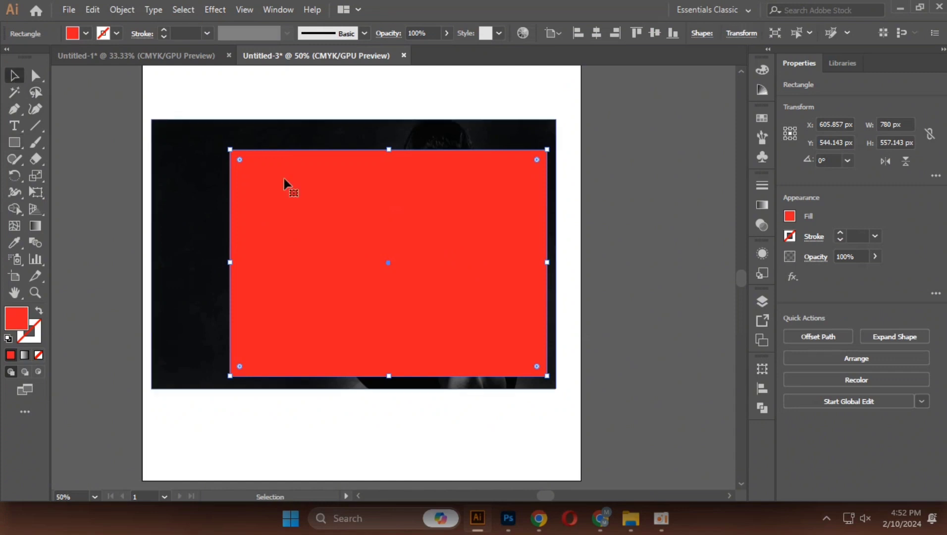
pyautogui.moveTo(397, 249); pyautogui.dragTo(404, 224)
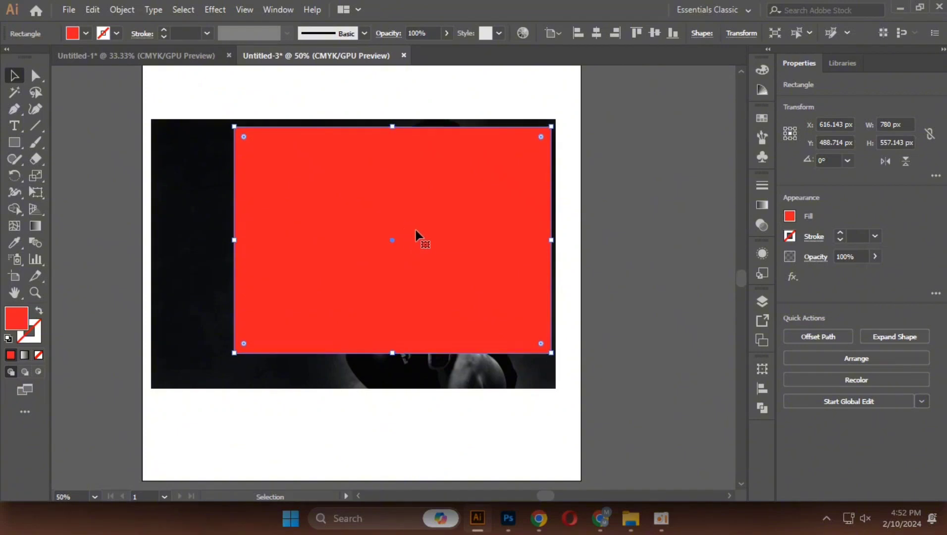
# Scale the photo behind the rectangle down proportionally to about 905.5 x 603.7 px.
pyautogui.click(360, 377)
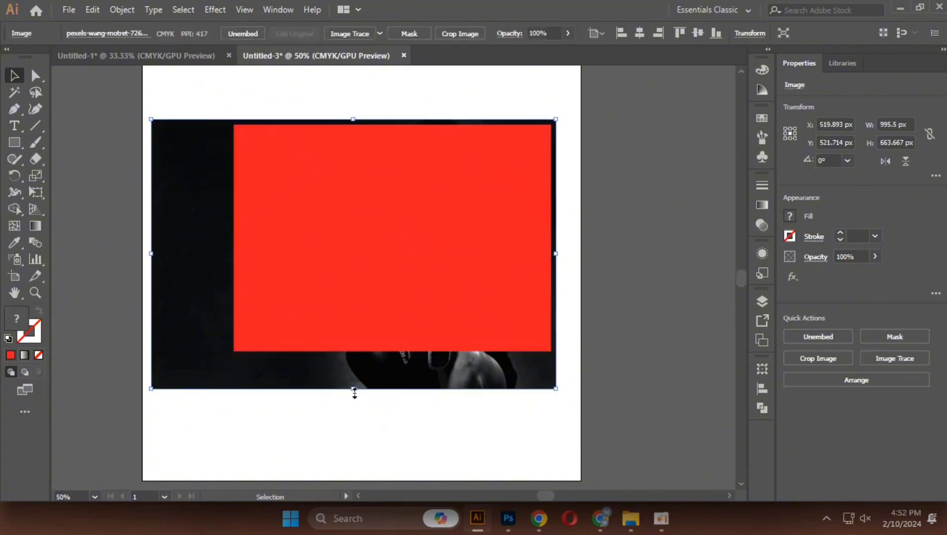
pyautogui.moveTo(355, 393); pyautogui.dragTo(354, 365)
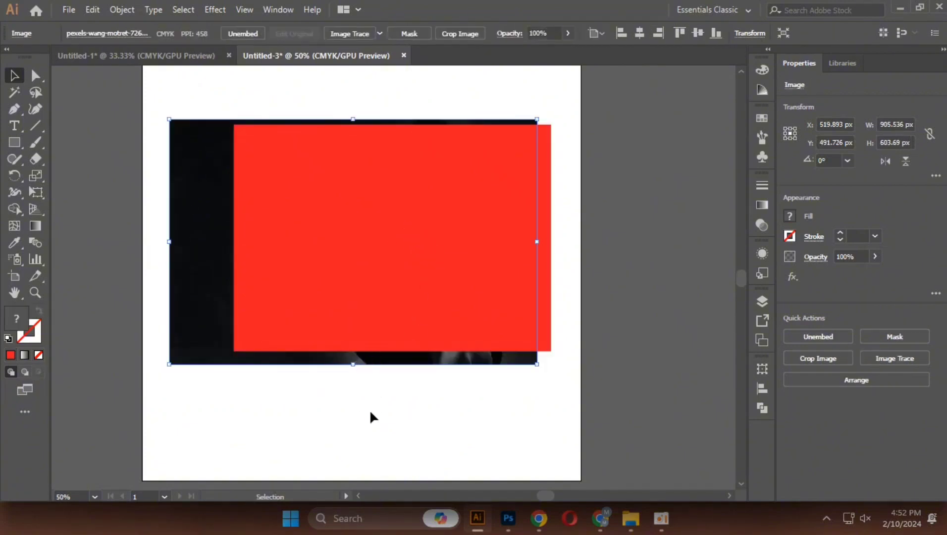
pyautogui.click(373, 417)
# Move the red rectangle to X 540 px and nudge it up to about Y 474 px, within the photo's edges.
pyautogui.moveTo(411, 294); pyautogui.dragTo(399, 277)
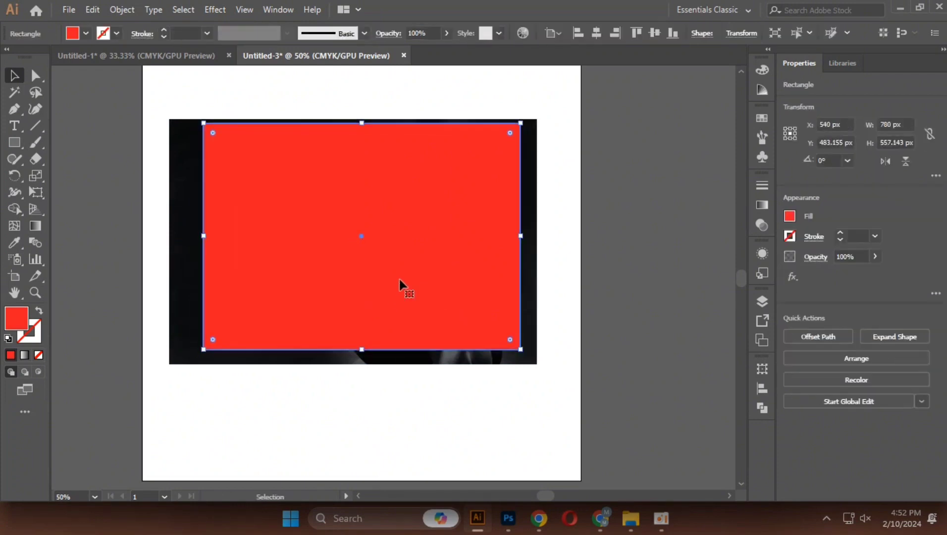
pyautogui.press('Up')
pyautogui.press('Up')
pyautogui.press('Up')
pyautogui.press('Up')
pyautogui.press('Up')
pyautogui.press('Up')
pyautogui.press('Up')
pyautogui.press('Up')
pyautogui.click(636, 301)
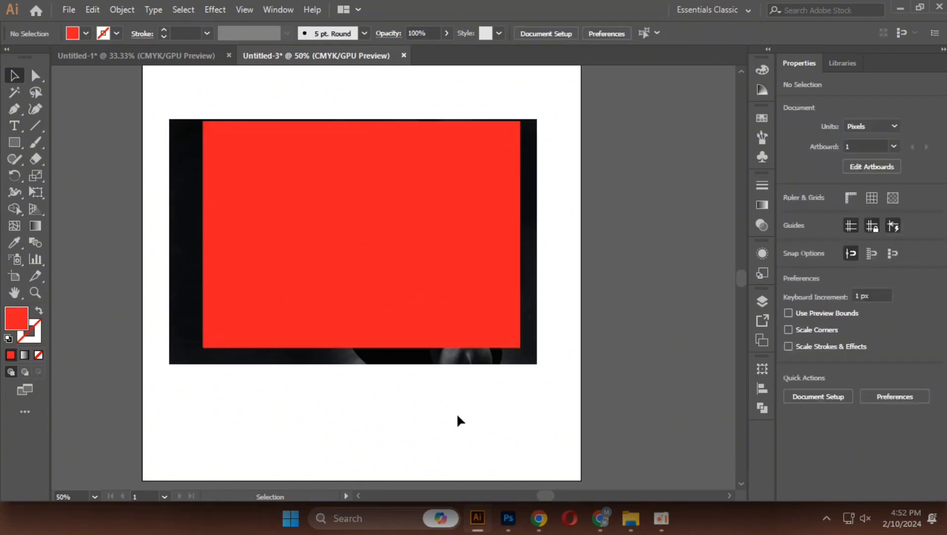
# Select the red rectangle and the photo and clip the photo to the rectangle with a clipping mask.
pyautogui.click(411, 300)
pyautogui.keyDown('shift'); pyautogui.click(195, 303); pyautogui.keyUp('shift')
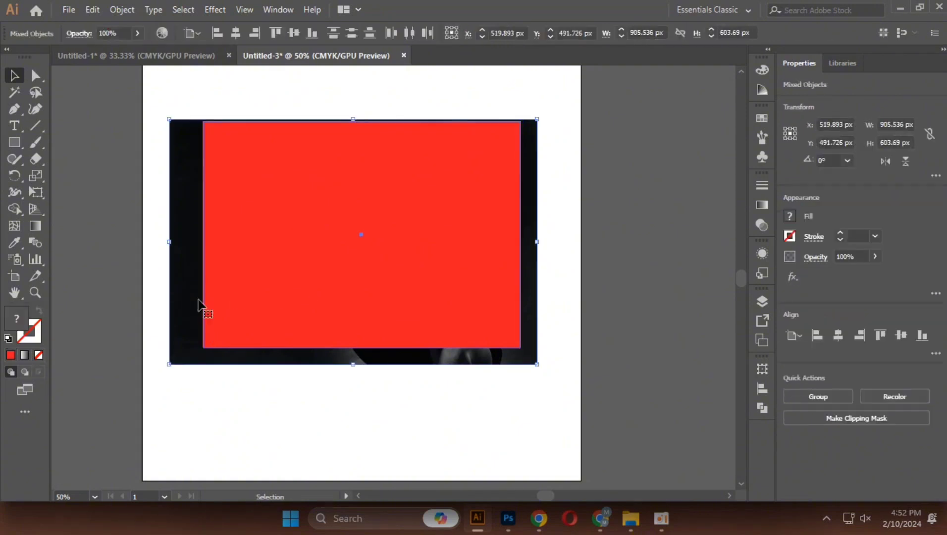
pyautogui.rightClick(300, 304)
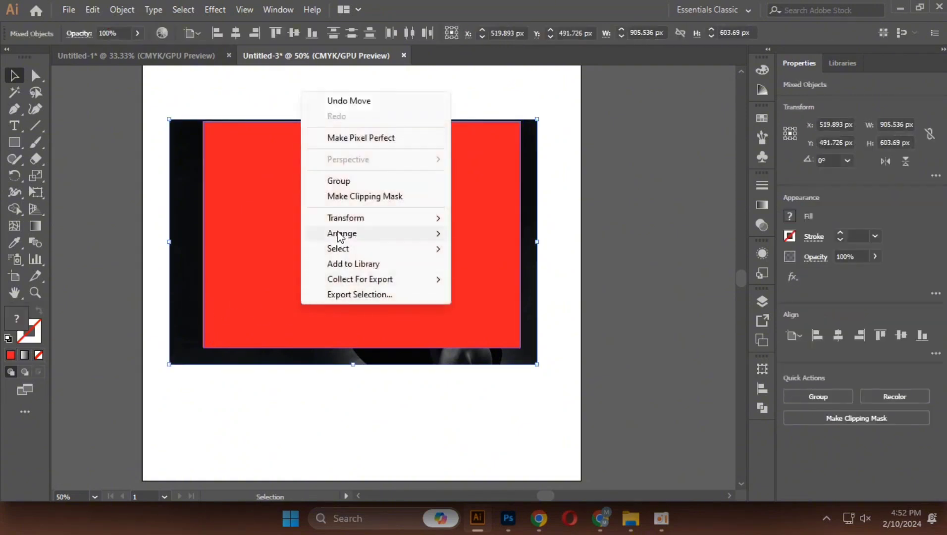
pyautogui.click(366, 200)
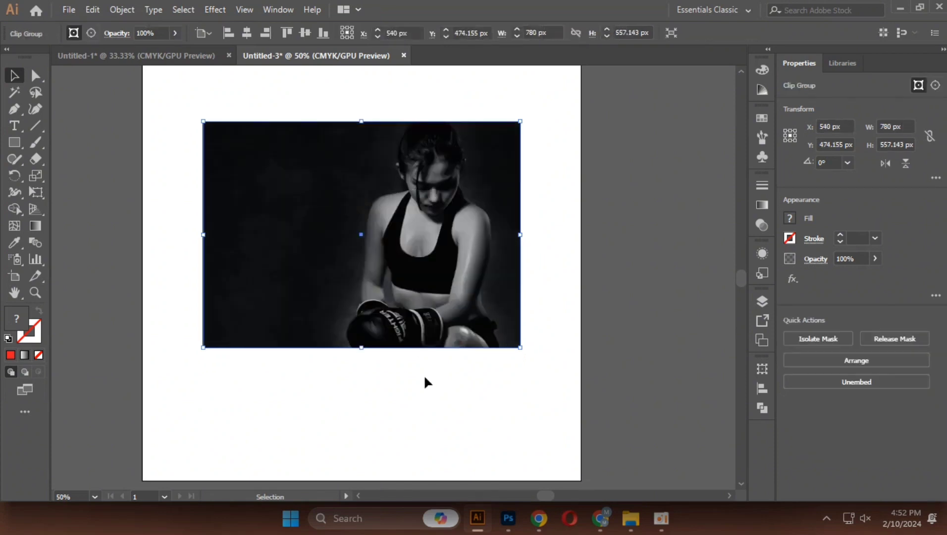
pyautogui.click(424, 375)
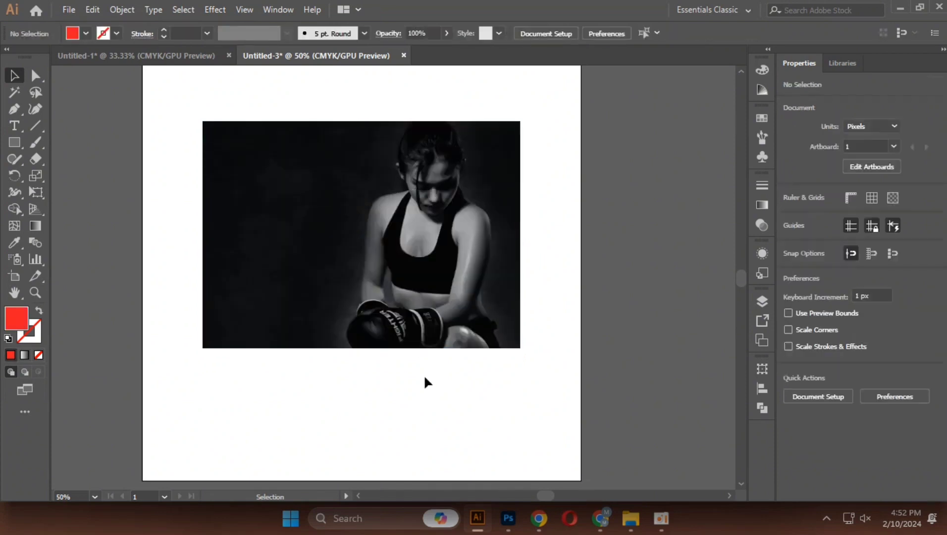